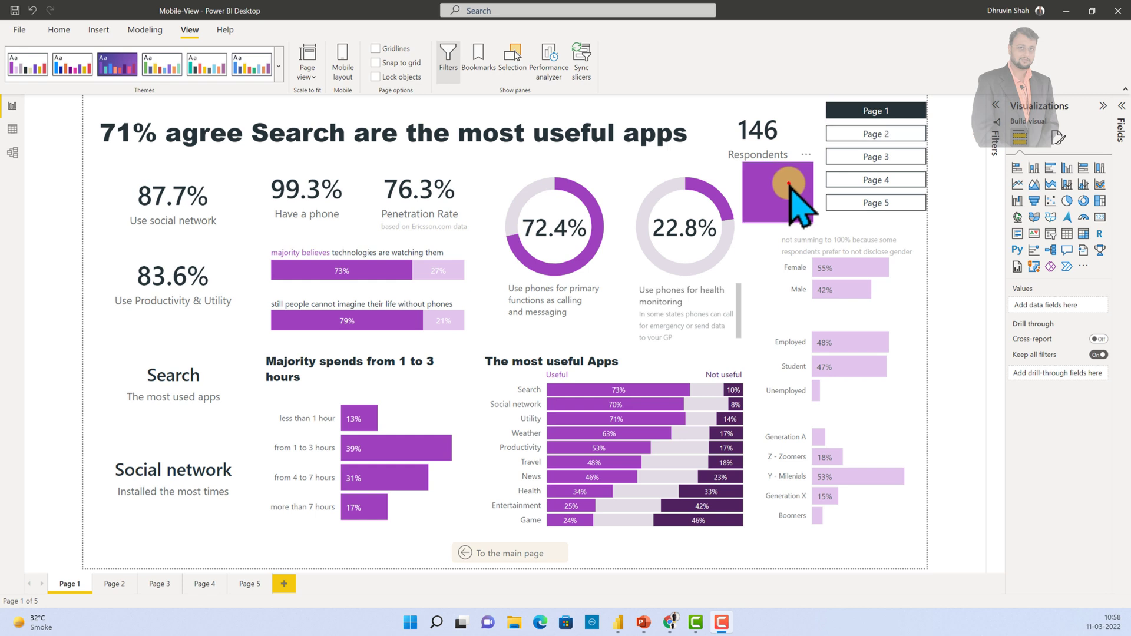
# Turn on the preview feature for modifying visual settings in mobile layout.
pyautogui.click(790, 184)
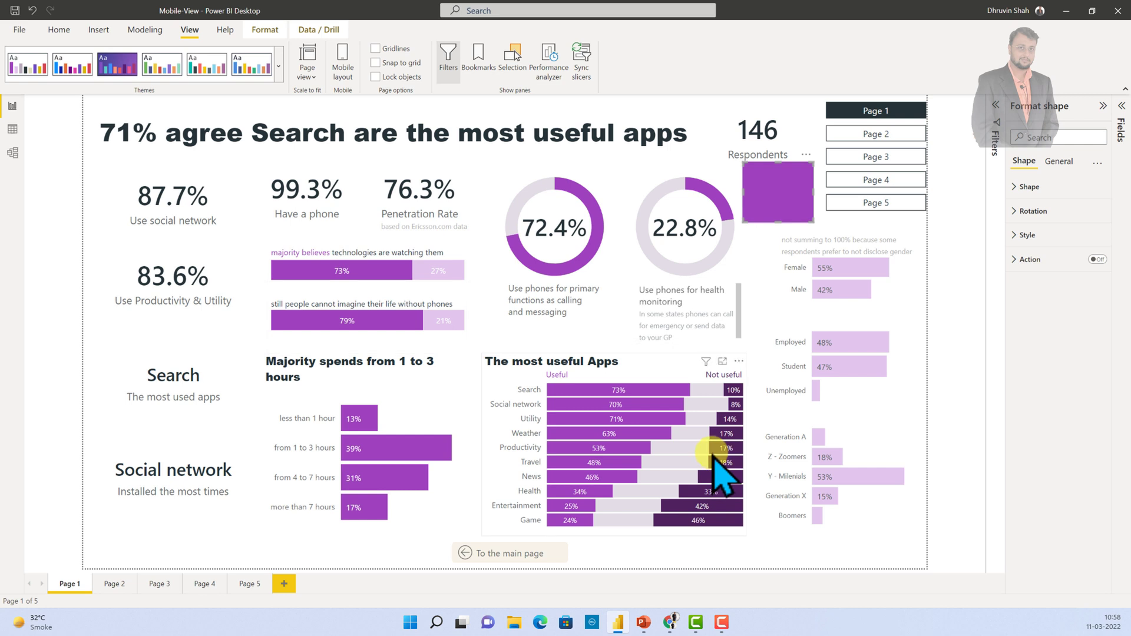
pyautogui.moveTo(714, 455)
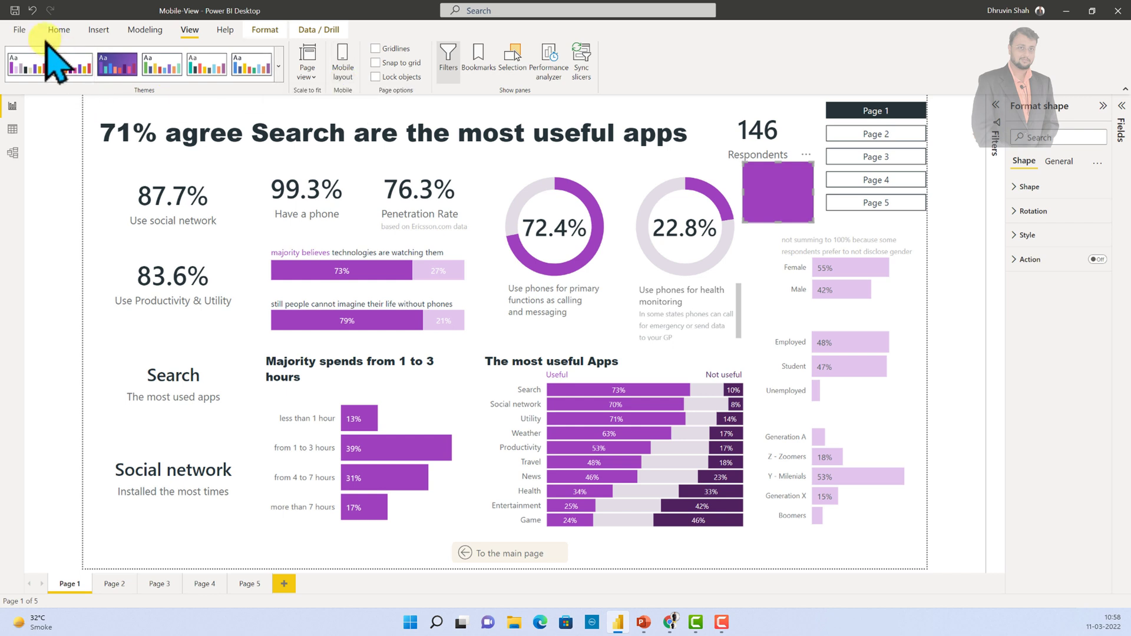
pyautogui.click(27, 36)
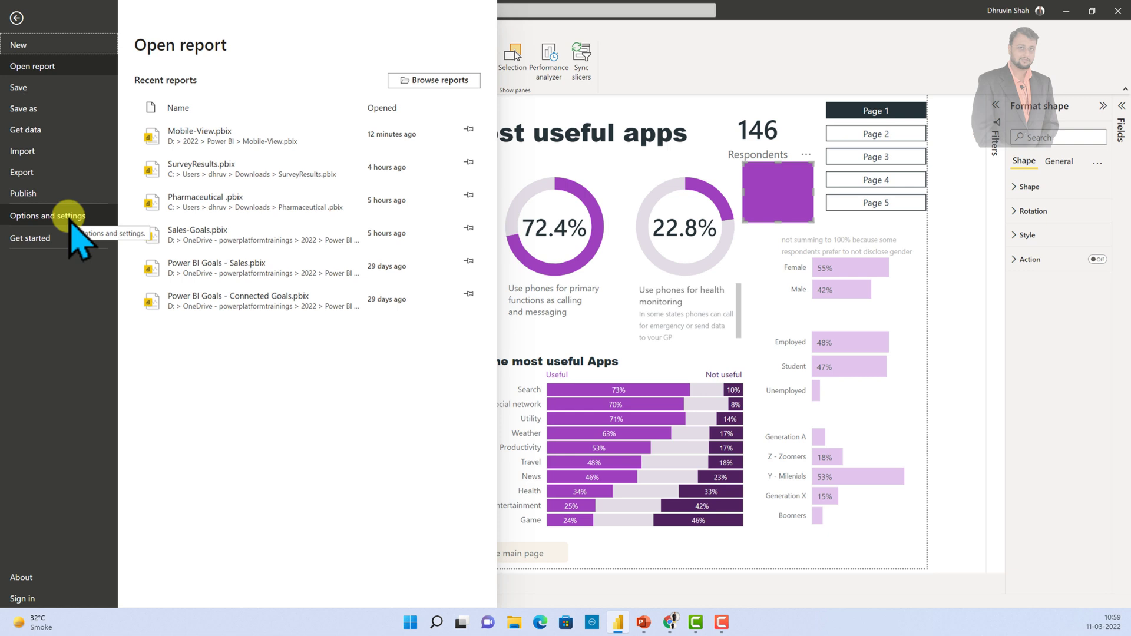
pyautogui.click(71, 216)
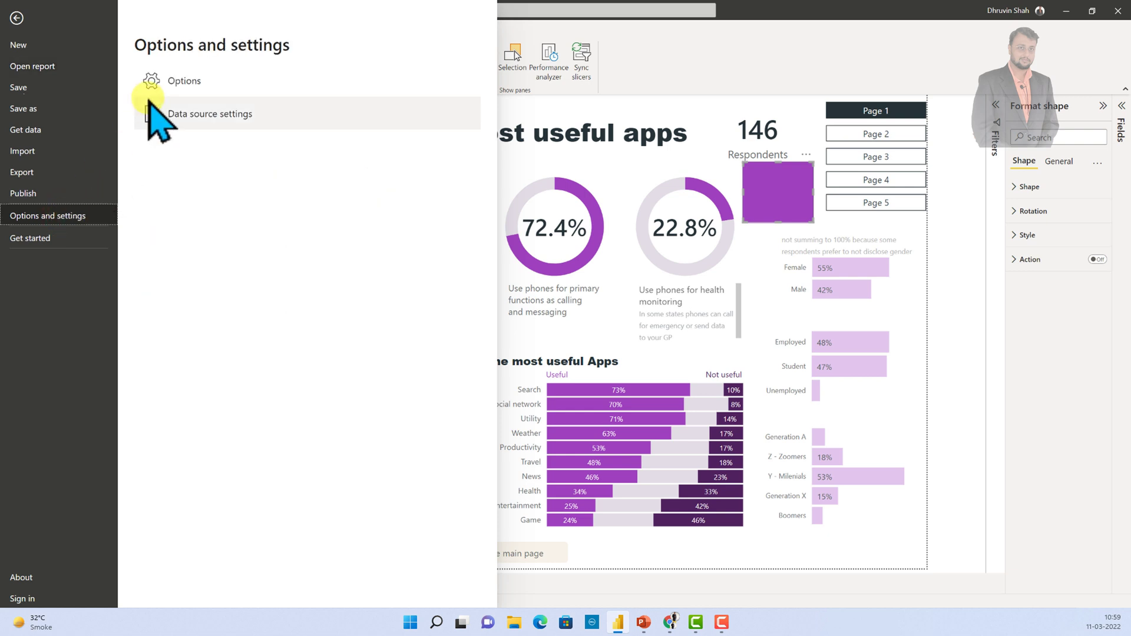
pyautogui.click(154, 82)
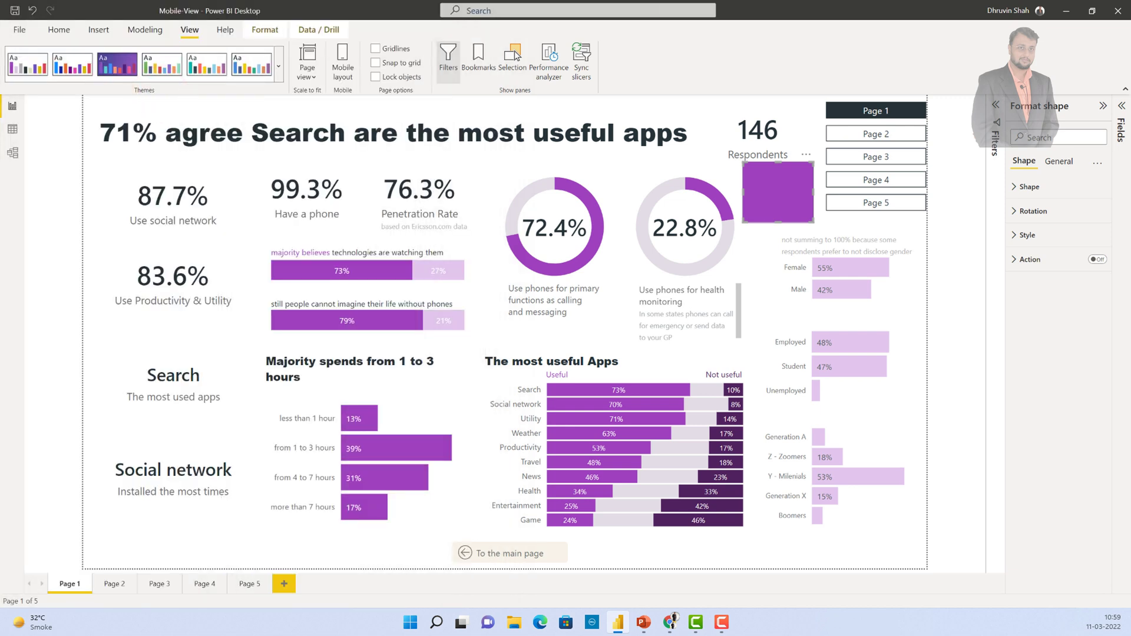
pyautogui.click(431, 338)
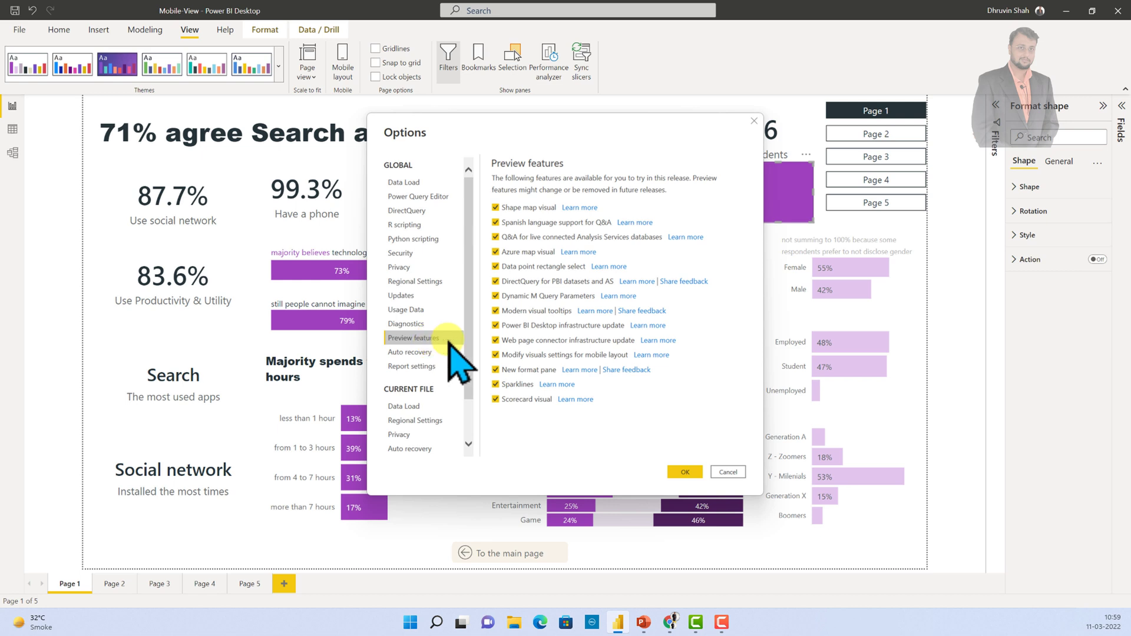
pyautogui.click(517, 355)
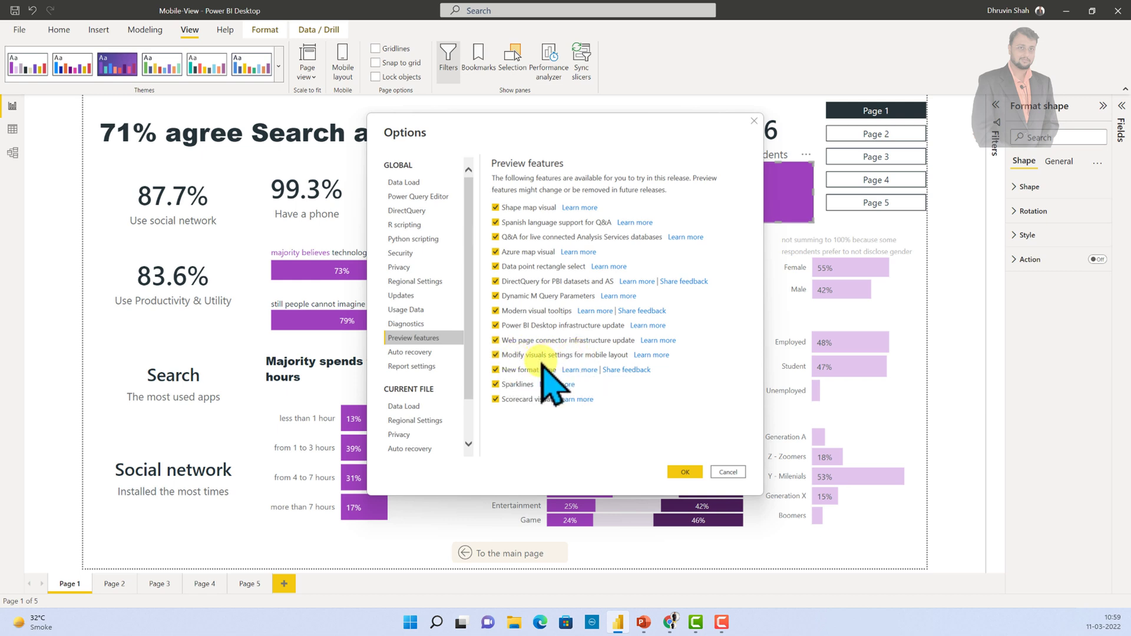
pyautogui.click(727, 472)
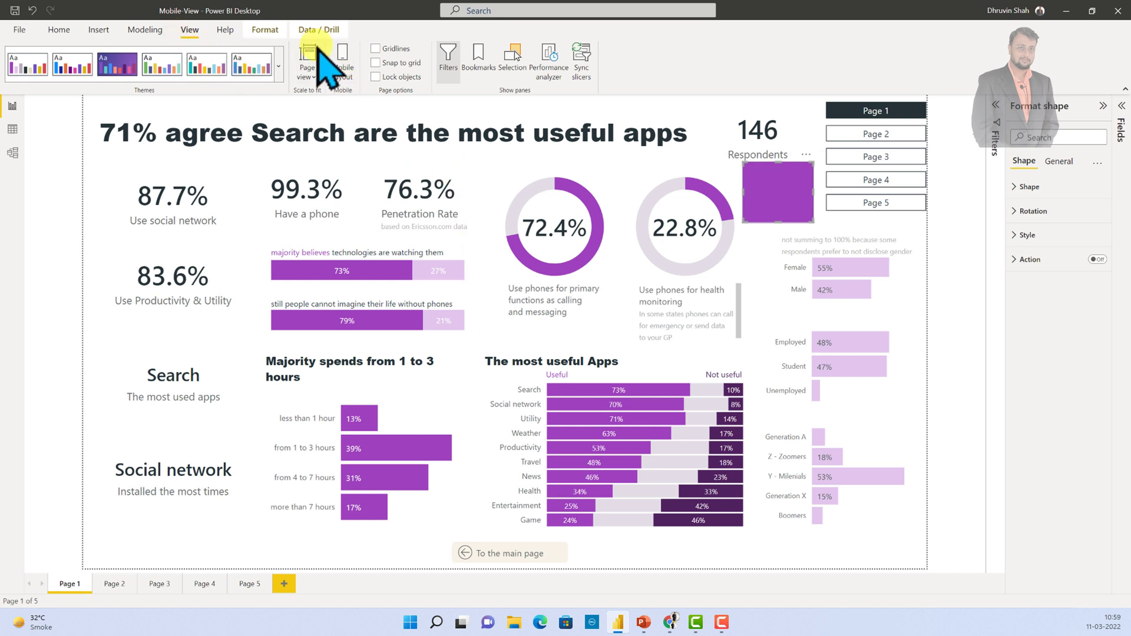
# Switch Page 1 to mobile layout and scroll the Page visuals list down to Page navigator.
pyautogui.click(341, 68)
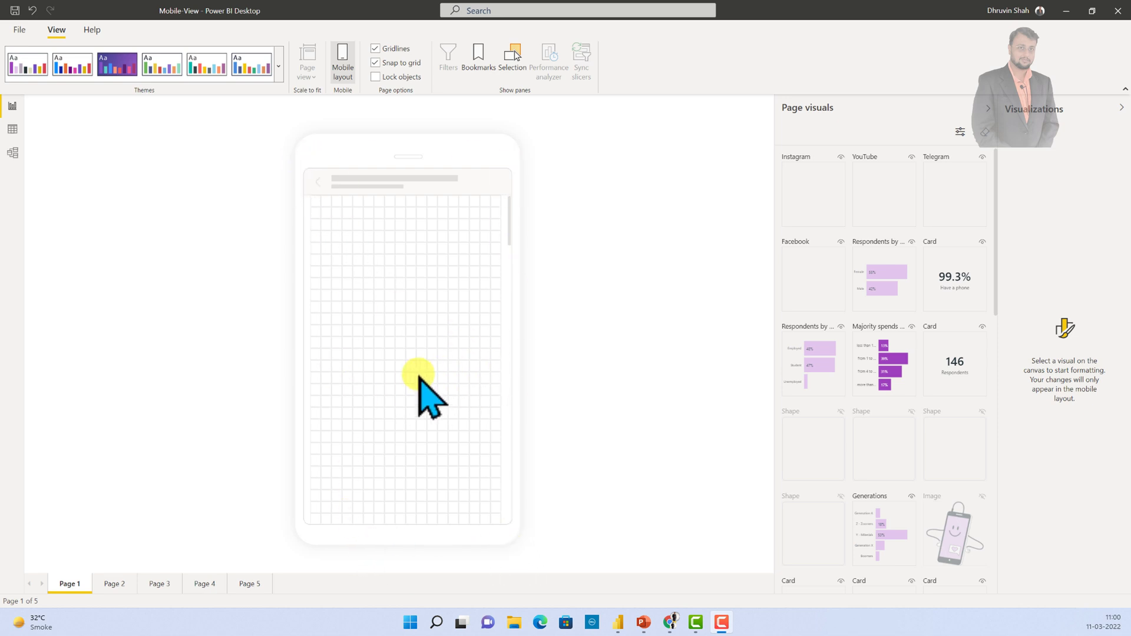
pyautogui.scroll(-5, 913, 247)
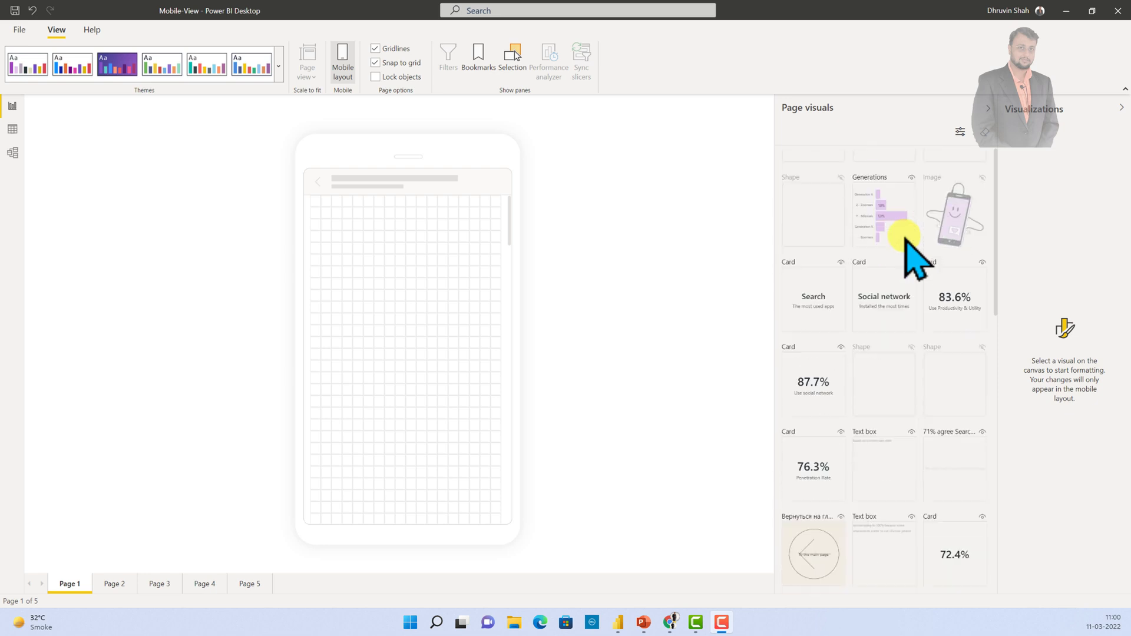
pyautogui.scroll(-5, 905, 239)
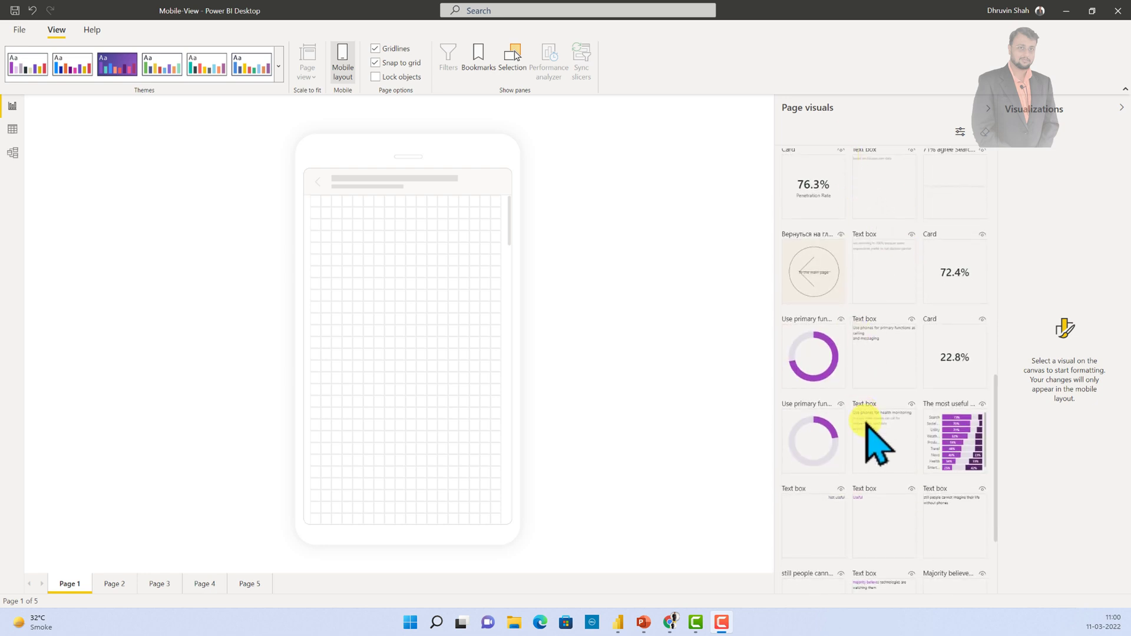
pyautogui.scroll(-3, 865, 424)
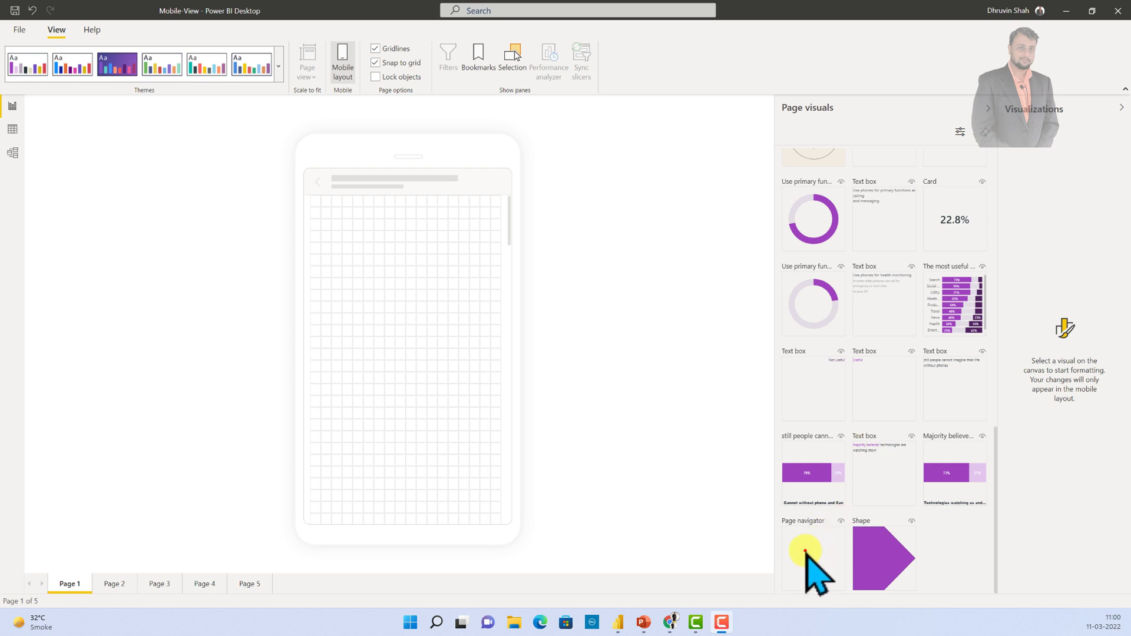
# Place the page navigator on the phone canvas and set its grid orientation to Horizontal.
pyautogui.moveTo(805, 551); pyautogui.dragTo(422, 293)
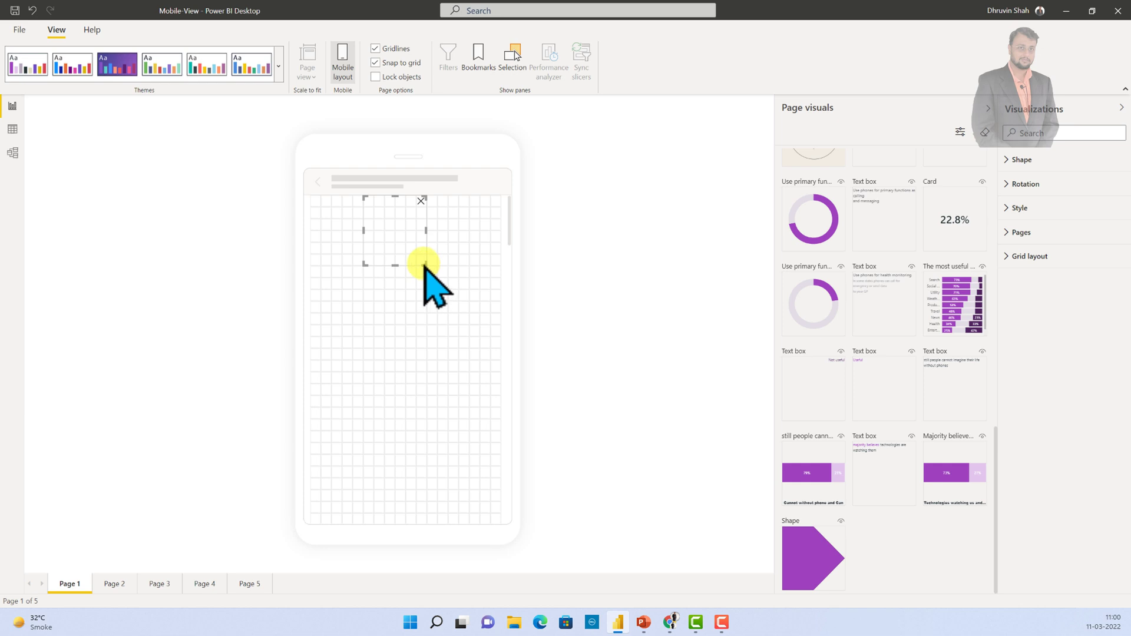
pyautogui.moveTo(425, 264); pyautogui.dragTo(464, 360)
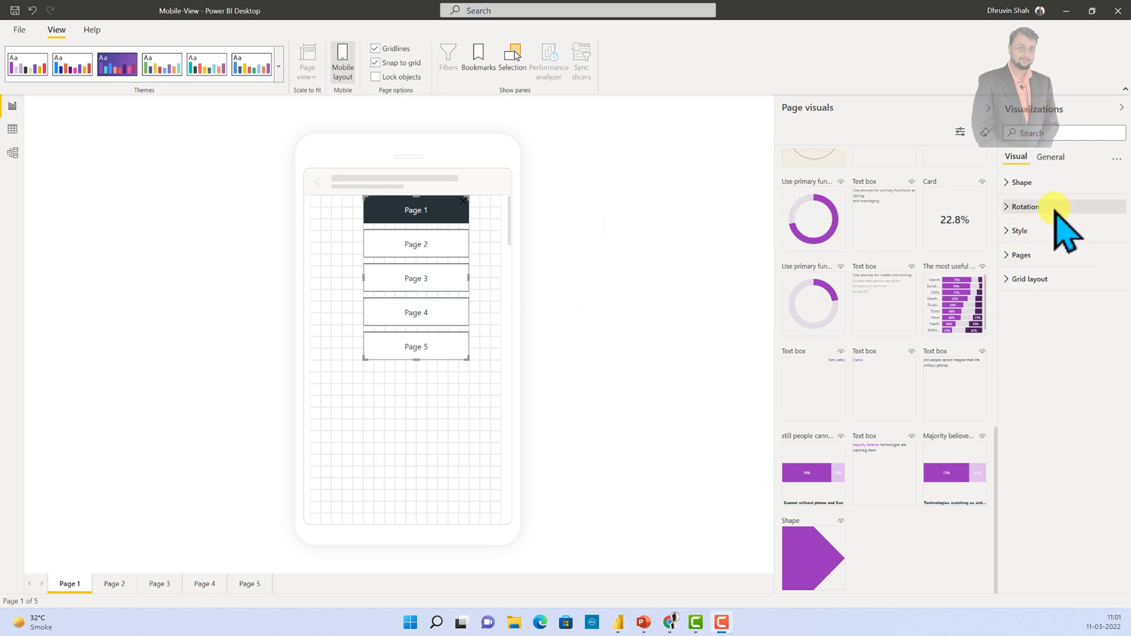
pyautogui.click(1043, 276)
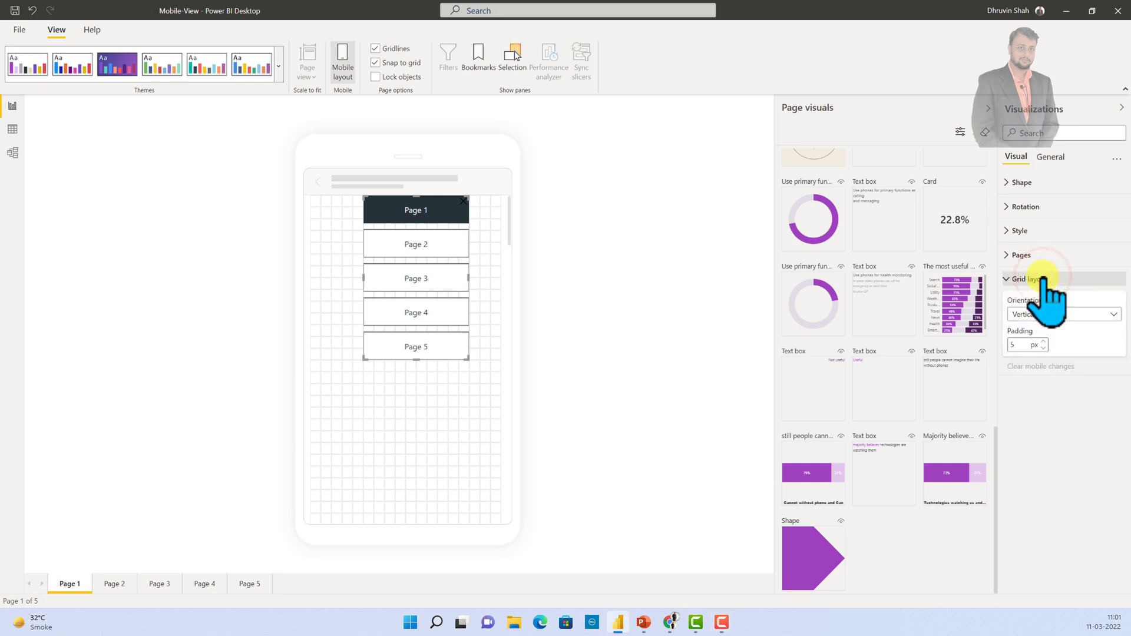
pyautogui.click(1091, 314)
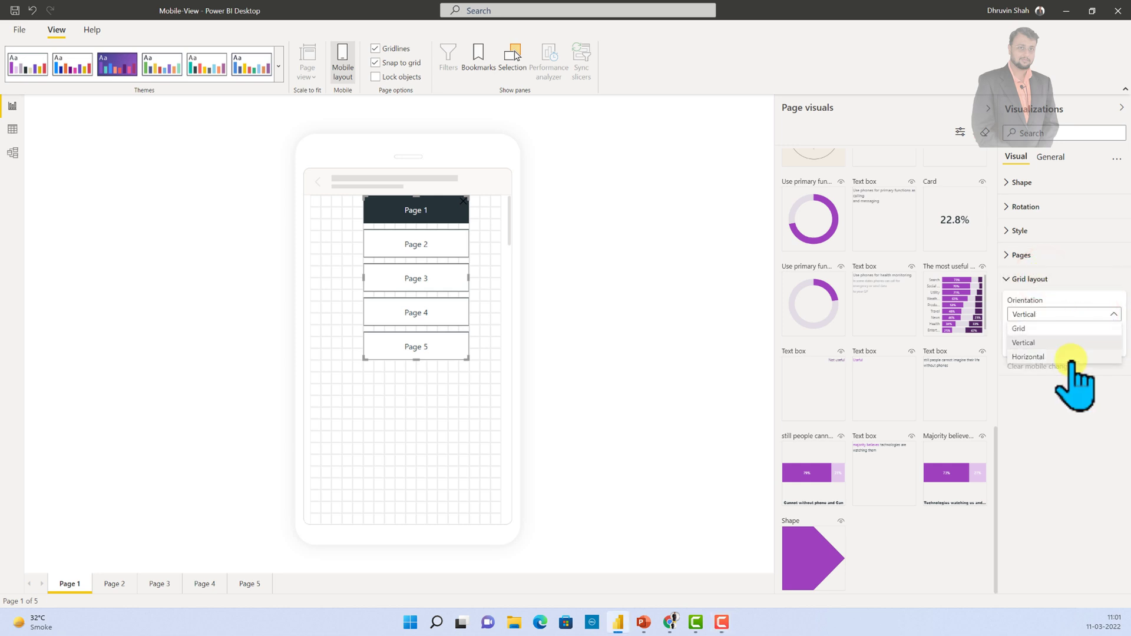
pyautogui.click(1070, 357)
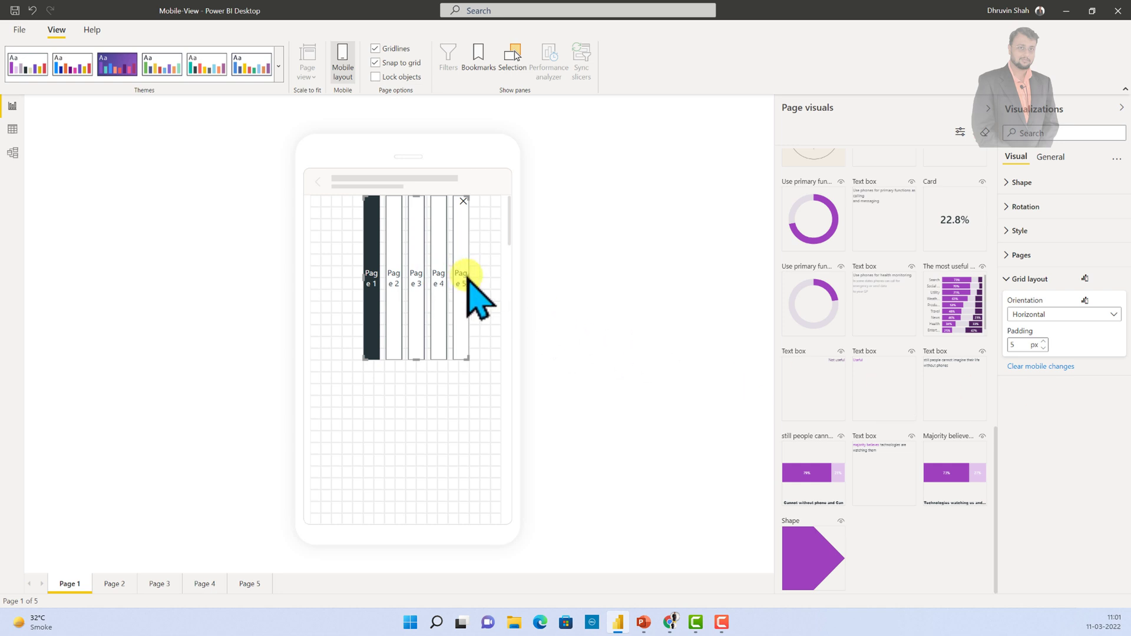
# Resize the navigator into a thin full-width strip across the top of the canvas.
pyautogui.moveTo(468, 274); pyautogui.dragTo(536, 294)
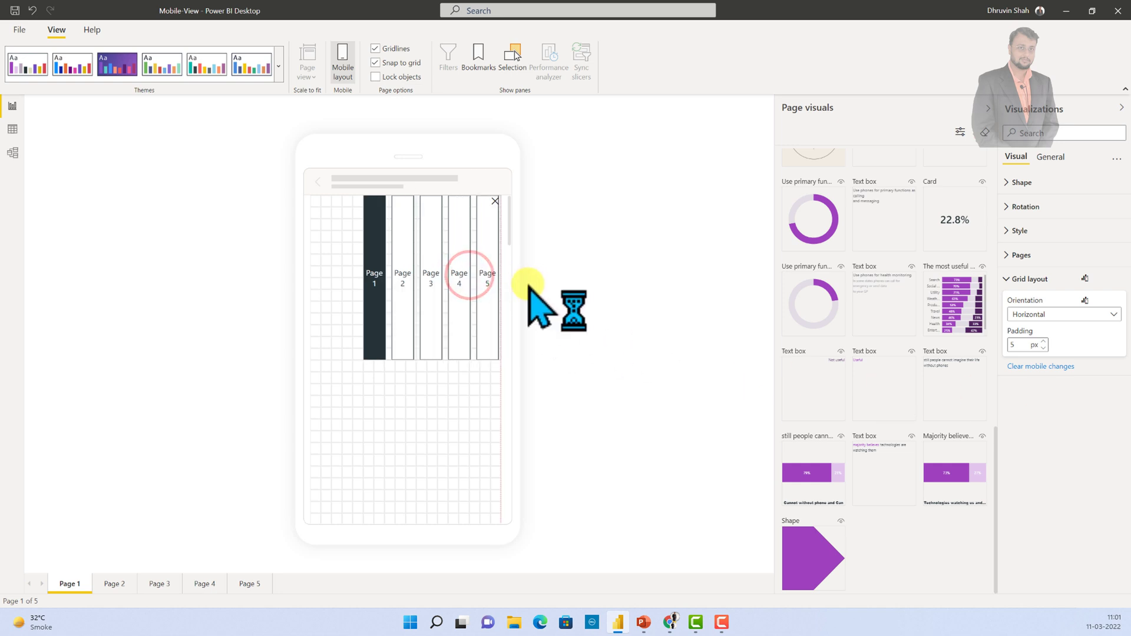
pyautogui.click(447, 358)
pyautogui.moveTo(433, 358); pyautogui.dragTo(438, 241)
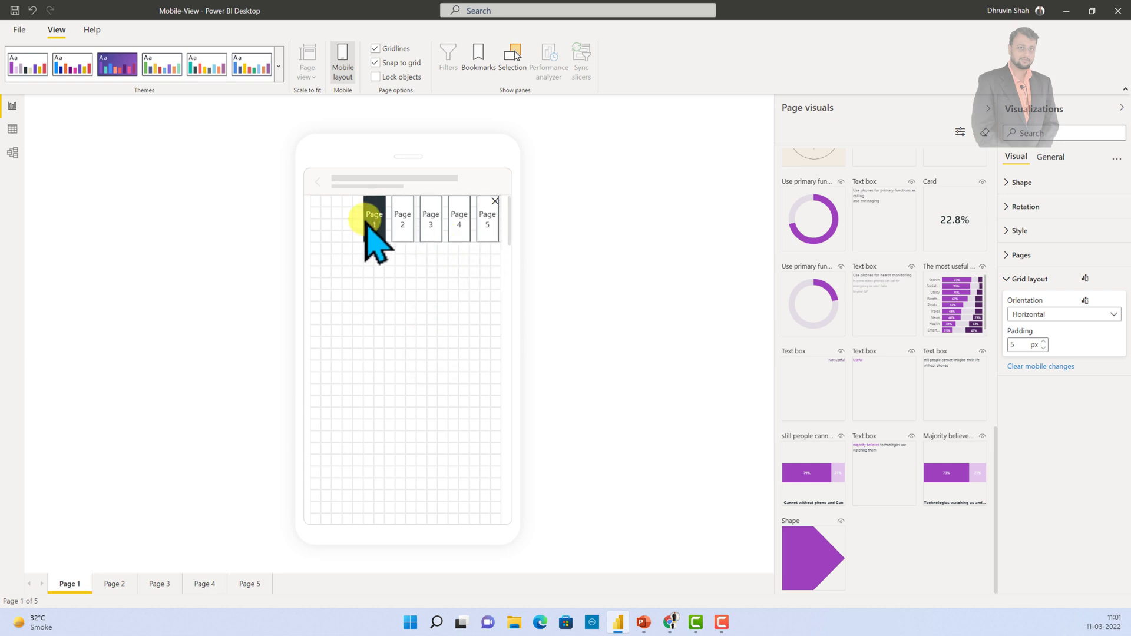
pyautogui.moveTo(362, 218); pyautogui.dragTo(266, 212)
pyautogui.moveTo(407, 229); pyautogui.dragTo(410, 218)
pyautogui.click(593, 245)
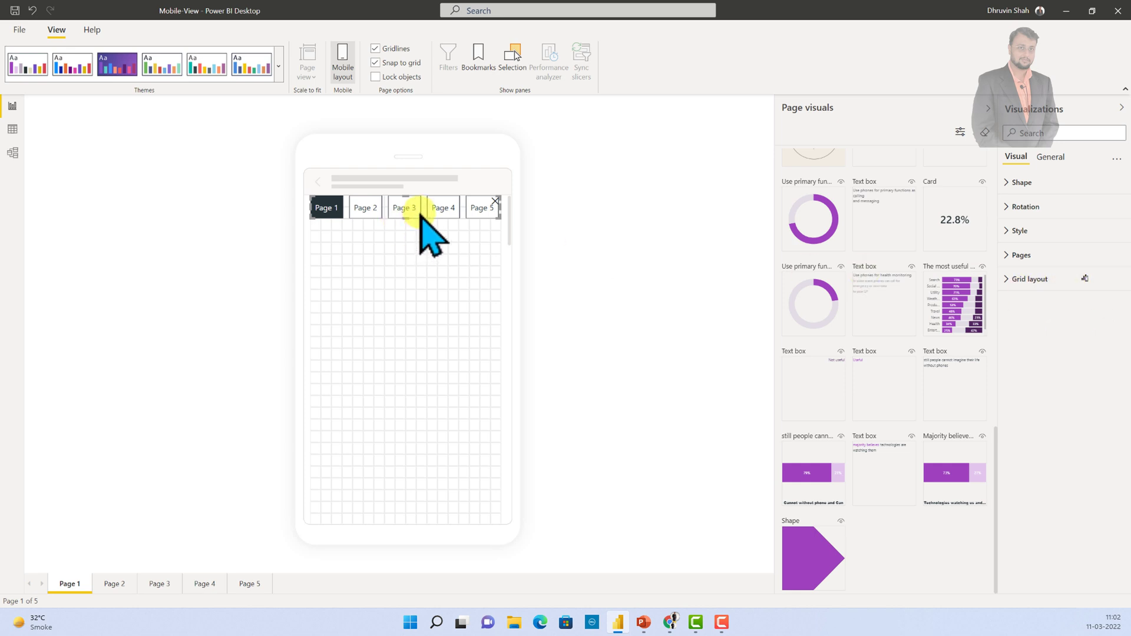
# Make the page navigator's button text purple as a mobile-only style override.
pyautogui.click(1004, 280)
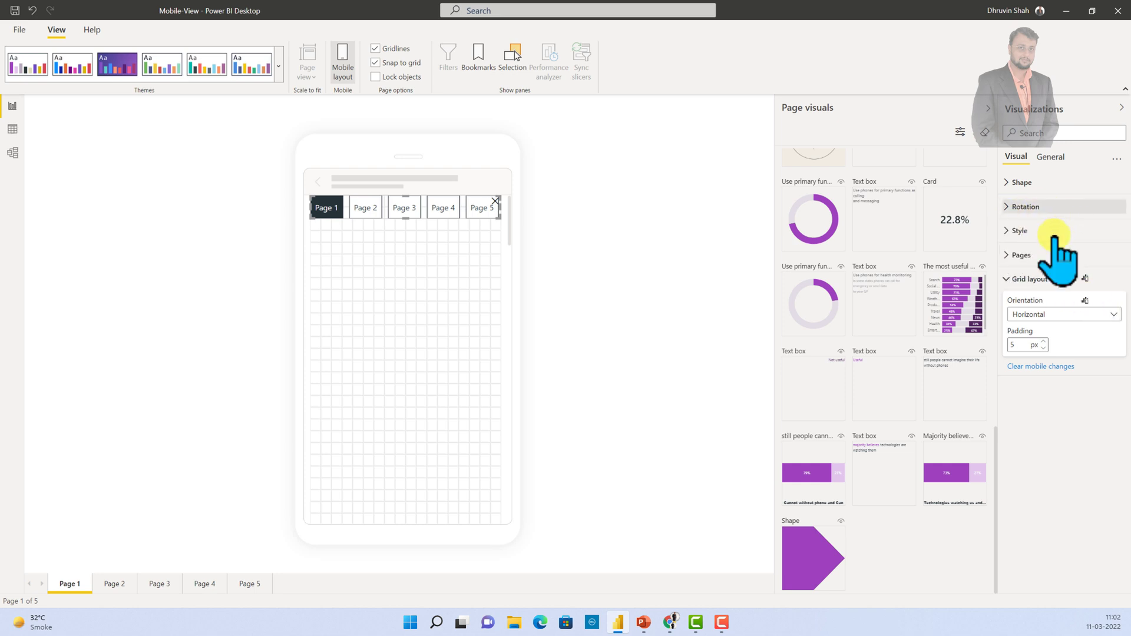
pyautogui.click(1007, 231)
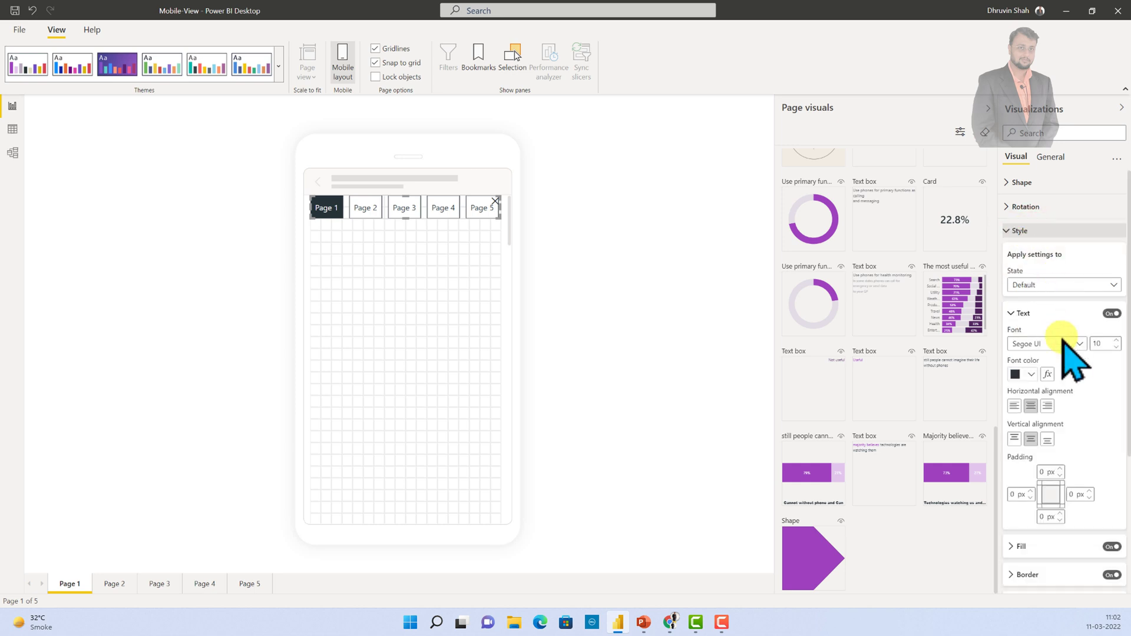
pyautogui.click(1031, 375)
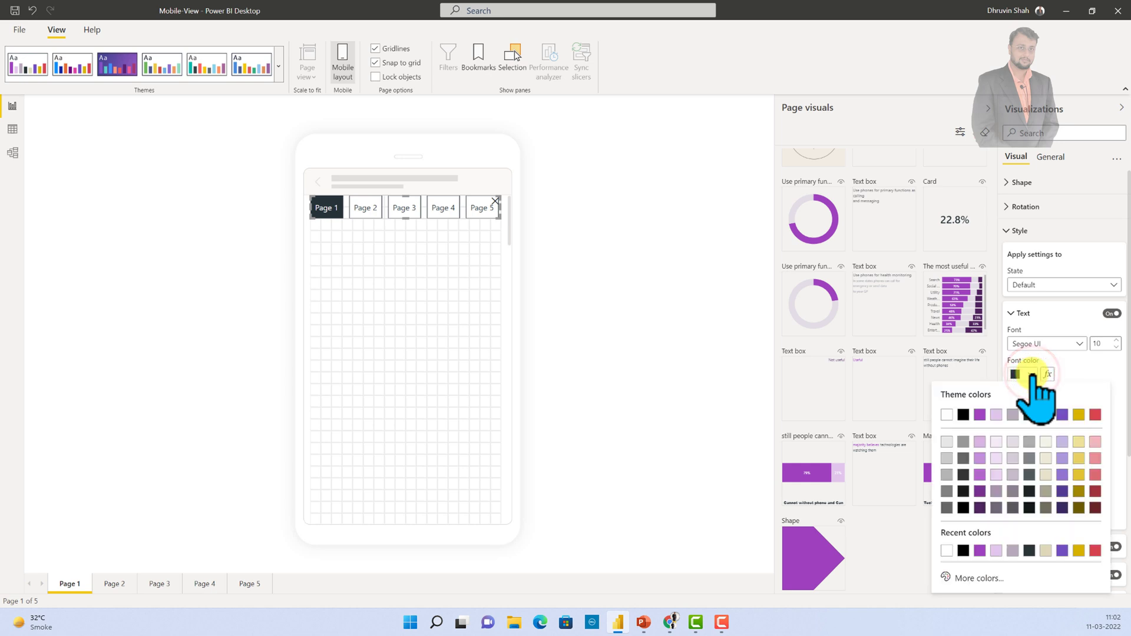
pyautogui.click(980, 415)
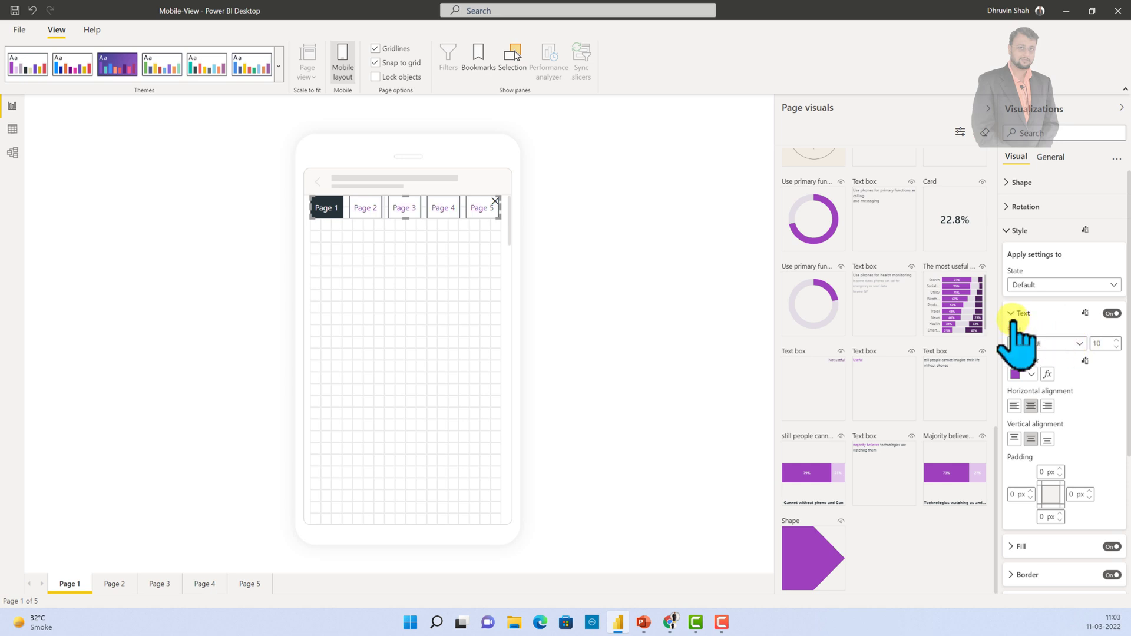
pyautogui.moveTo(1084, 318)
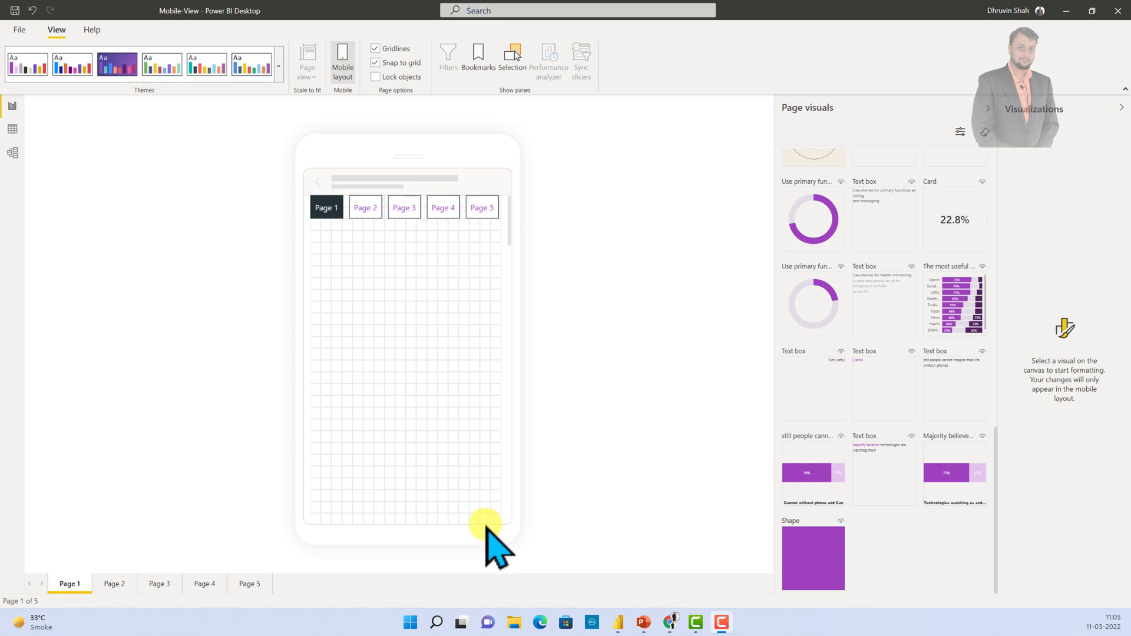
# Place the purple shape visual on the phone page and change its shape to Line.
pyautogui.click(801, 547)
pyautogui.click(795, 590)
pyautogui.moveTo(820, 564); pyautogui.dragTo(391, 263)
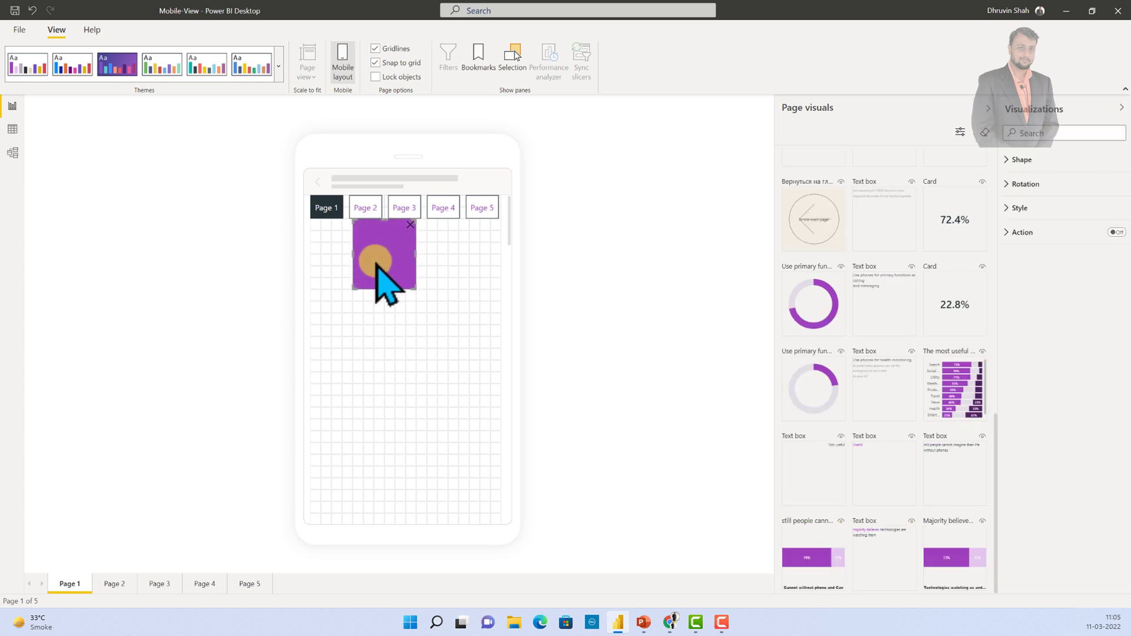
pyautogui.click(1020, 160)
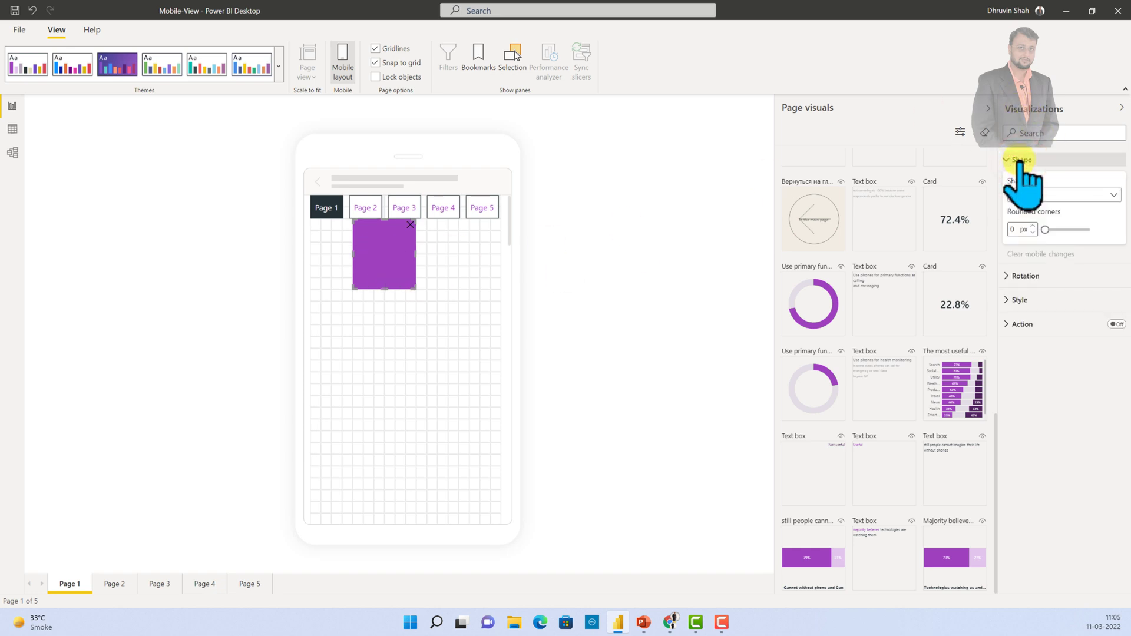
pyautogui.click(1074, 218)
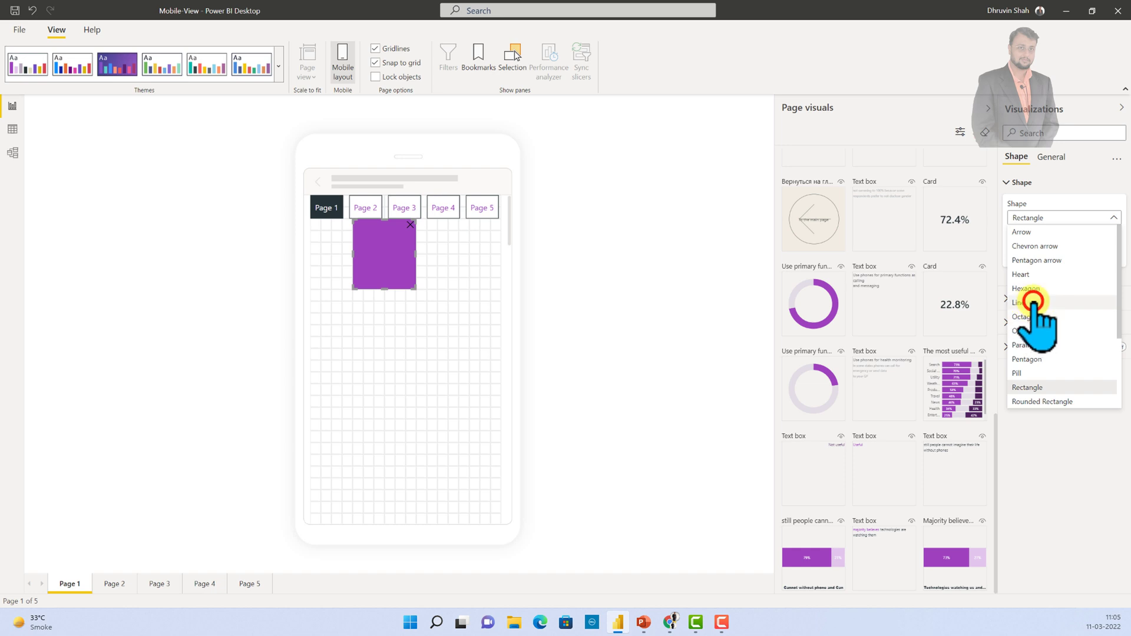
pyautogui.click(1032, 302)
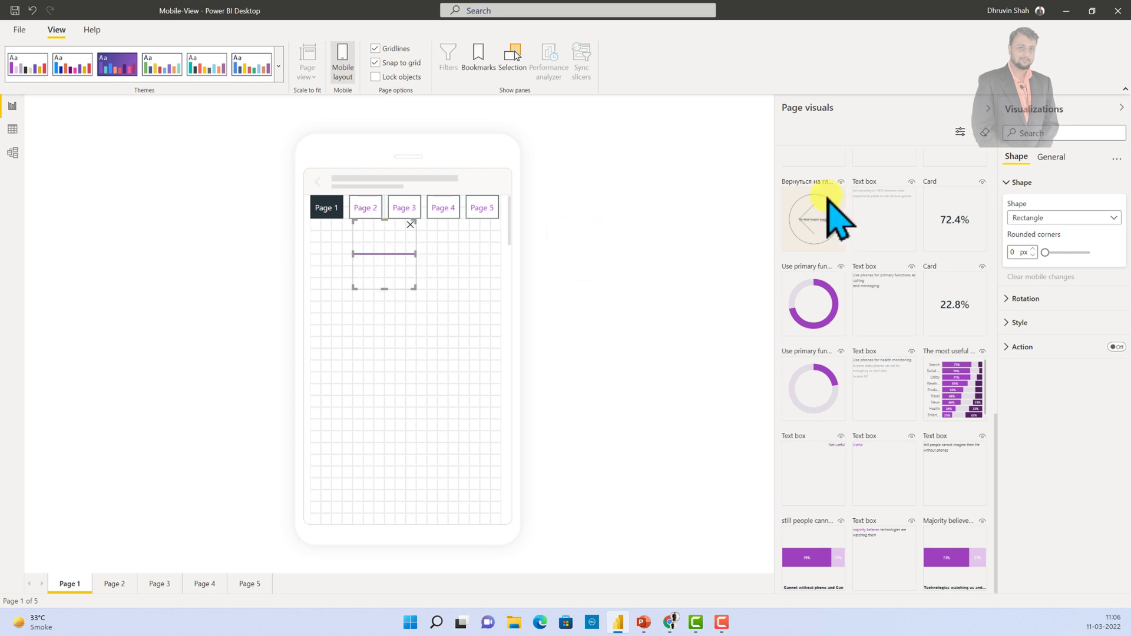
# Stretch the line across the full phone width and move it just under the navigator.
pyautogui.click(420, 344)
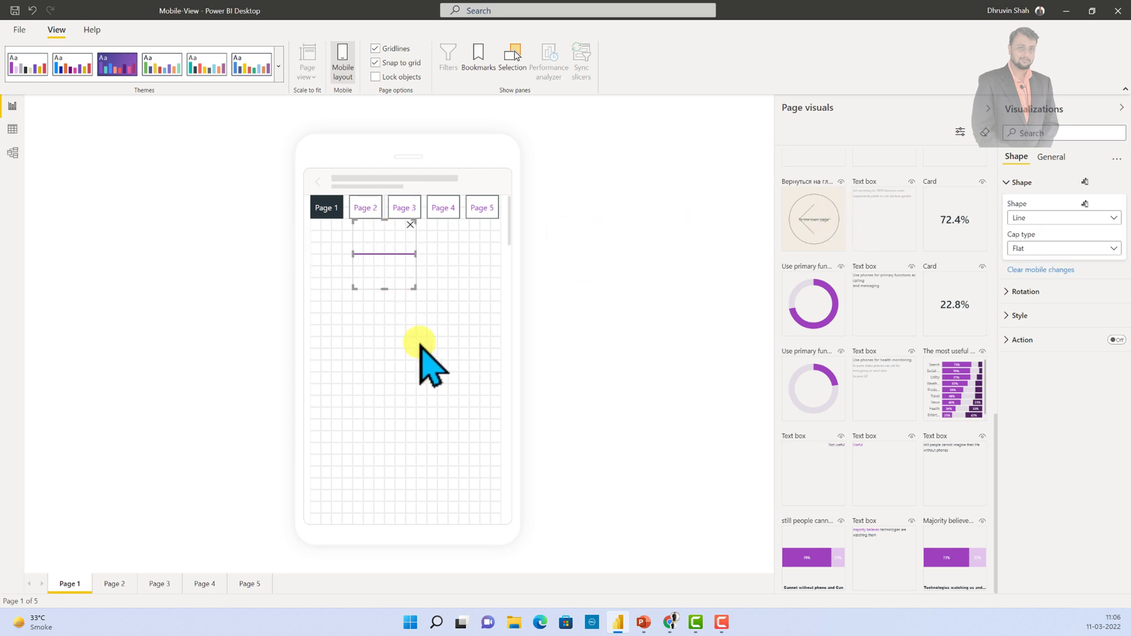
pyautogui.click(1084, 181)
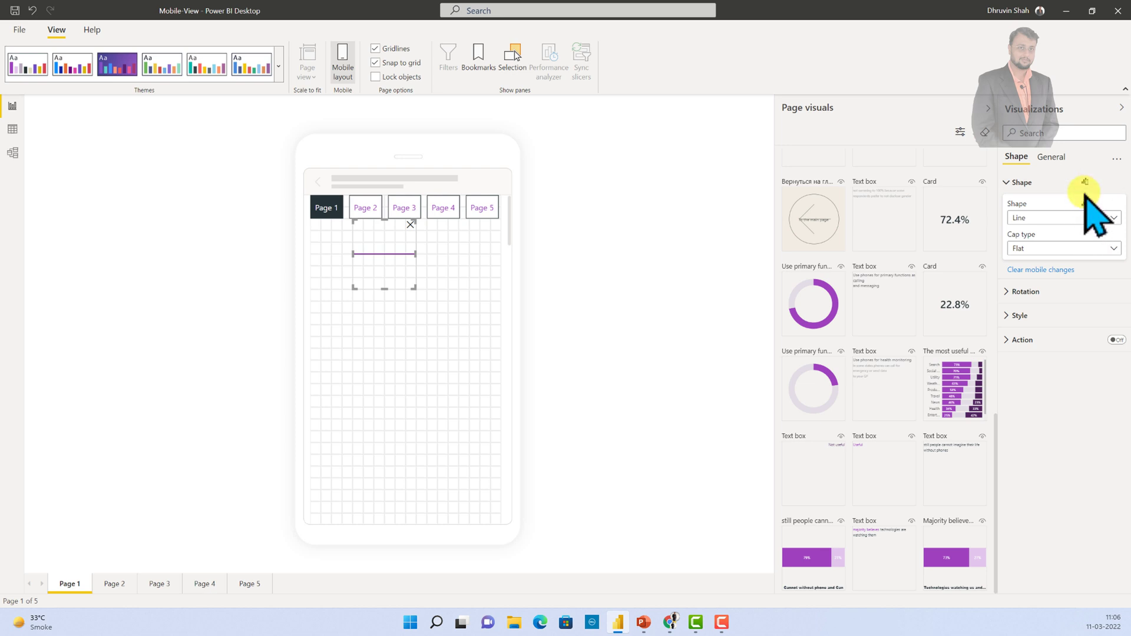
pyautogui.click(1078, 182)
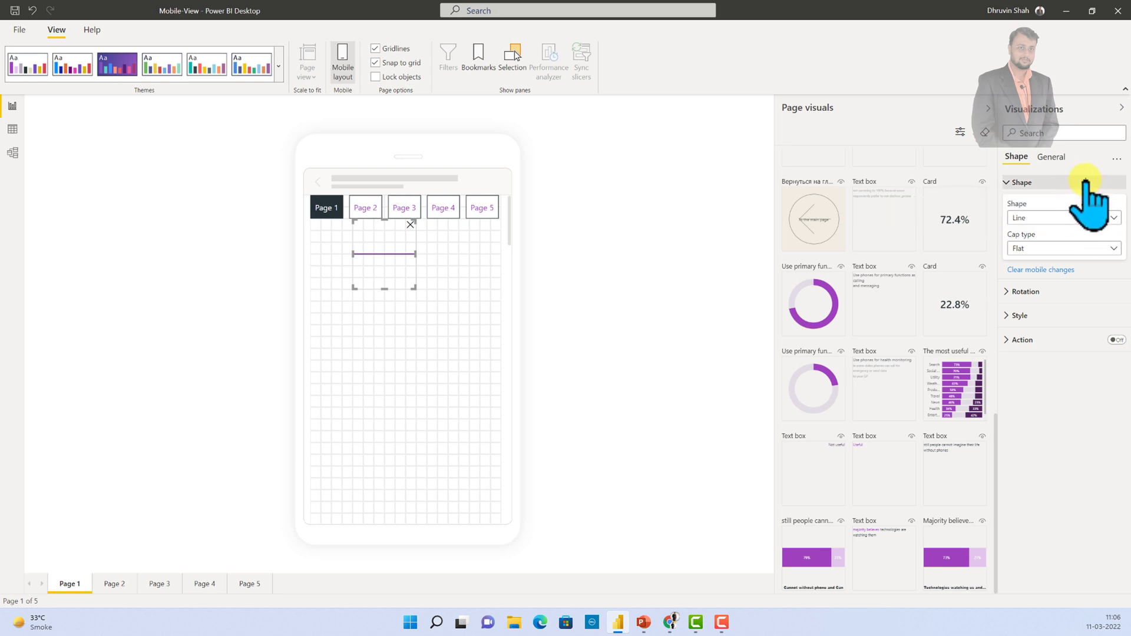
pyautogui.click(418, 254)
pyautogui.moveTo(416, 253); pyautogui.dragTo(501, 254)
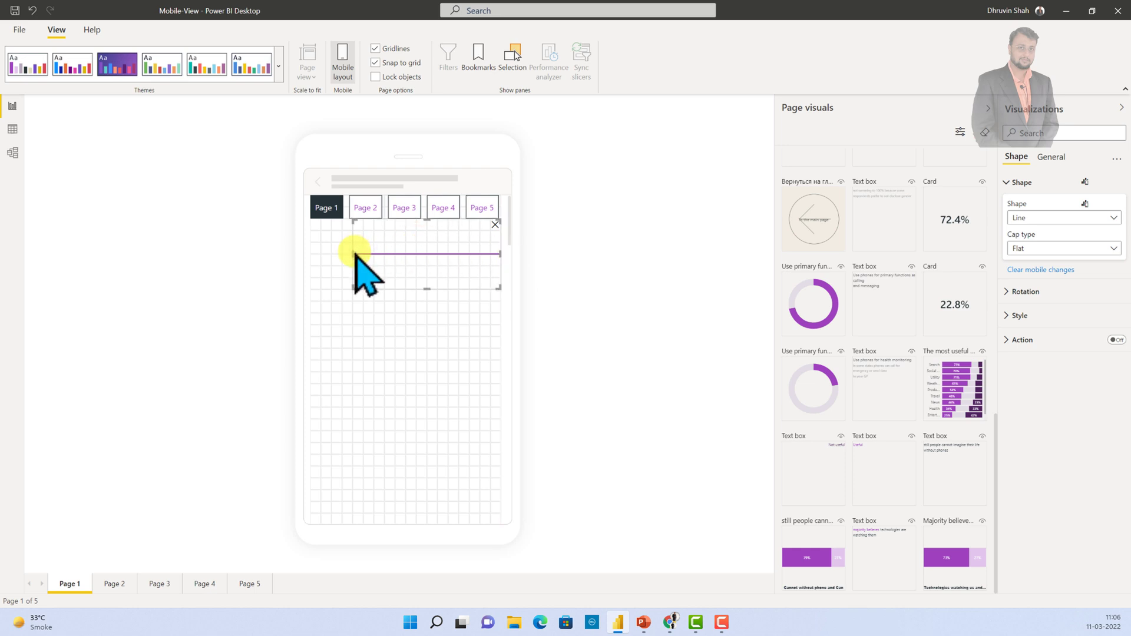
pyautogui.moveTo(352, 255); pyautogui.dragTo(311, 254)
pyautogui.moveTo(406, 288); pyautogui.dragTo(404, 245)
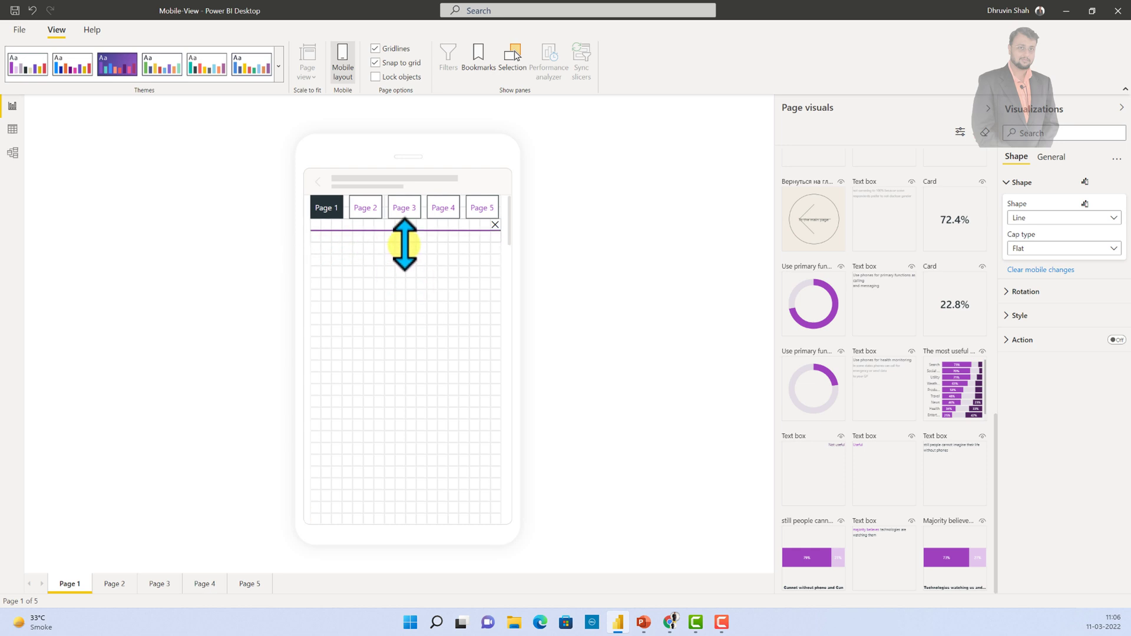
pyautogui.click(565, 245)
pyautogui.click(402, 294)
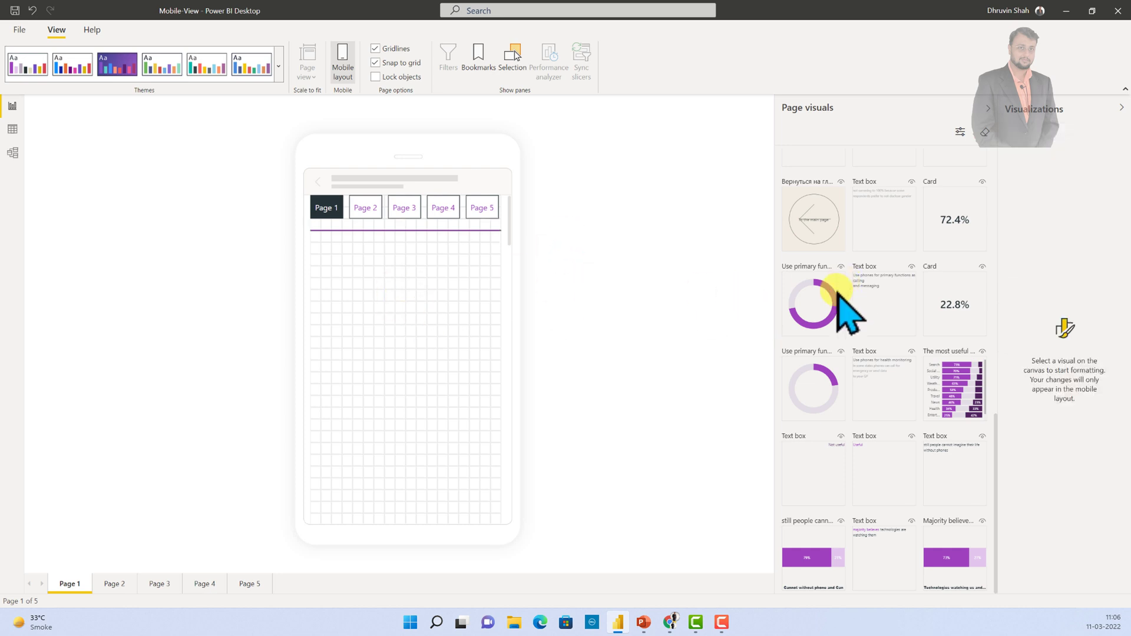
# Add the donut charts under the divider and enlarge 'The most useful Apps' bar chart beneath them.
pyautogui.moveTo(824, 303); pyautogui.dragTo(375, 282)
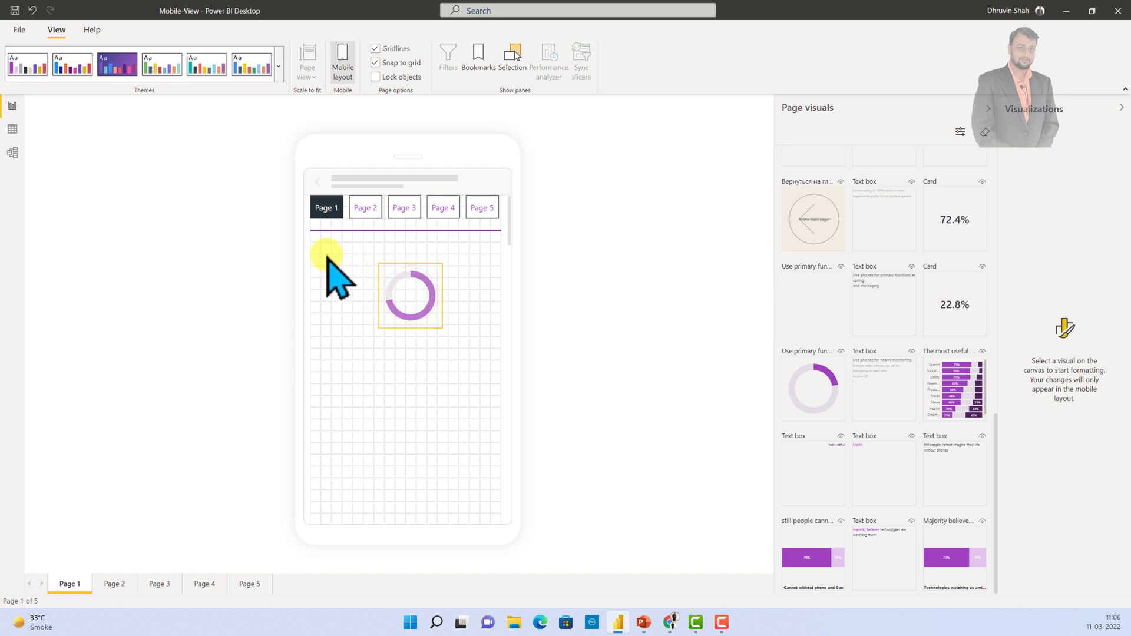
pyautogui.press('Delete')
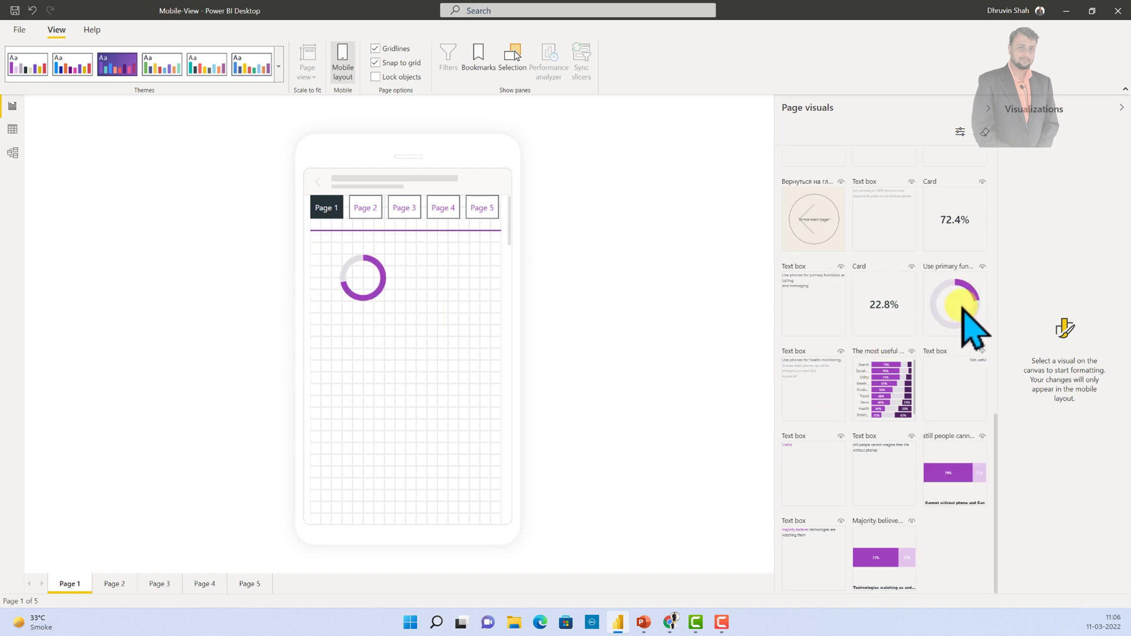
pyautogui.moveTo(961, 305); pyautogui.dragTo(460, 269)
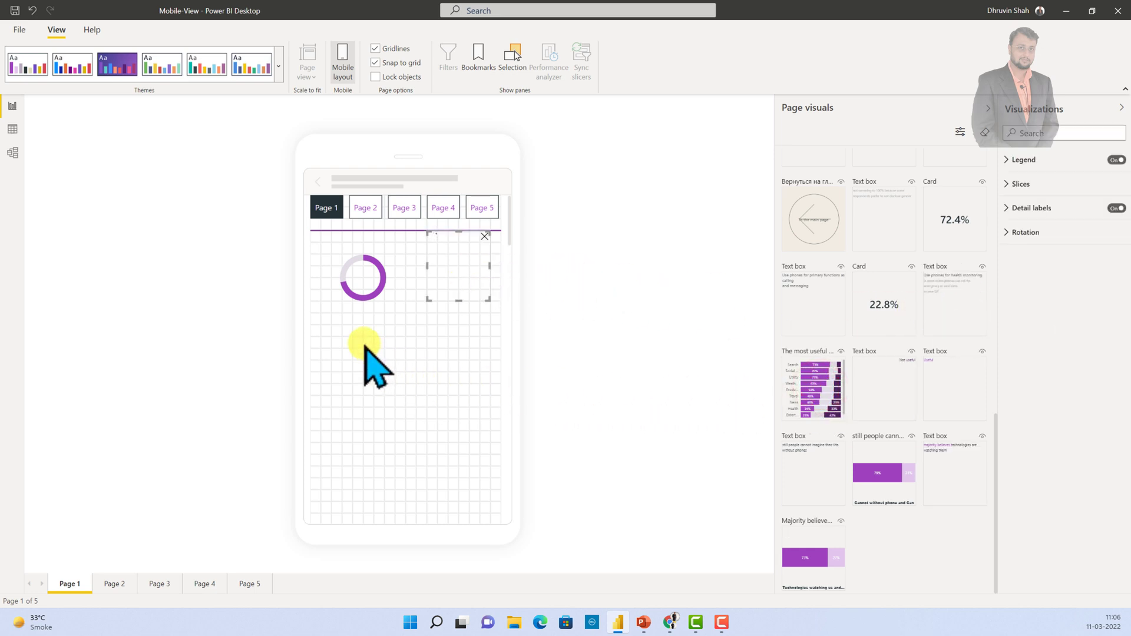
pyautogui.moveTo(361, 346); pyautogui.dragTo(361, 346)
pyautogui.moveTo(434, 409); pyautogui.dragTo(500, 430)
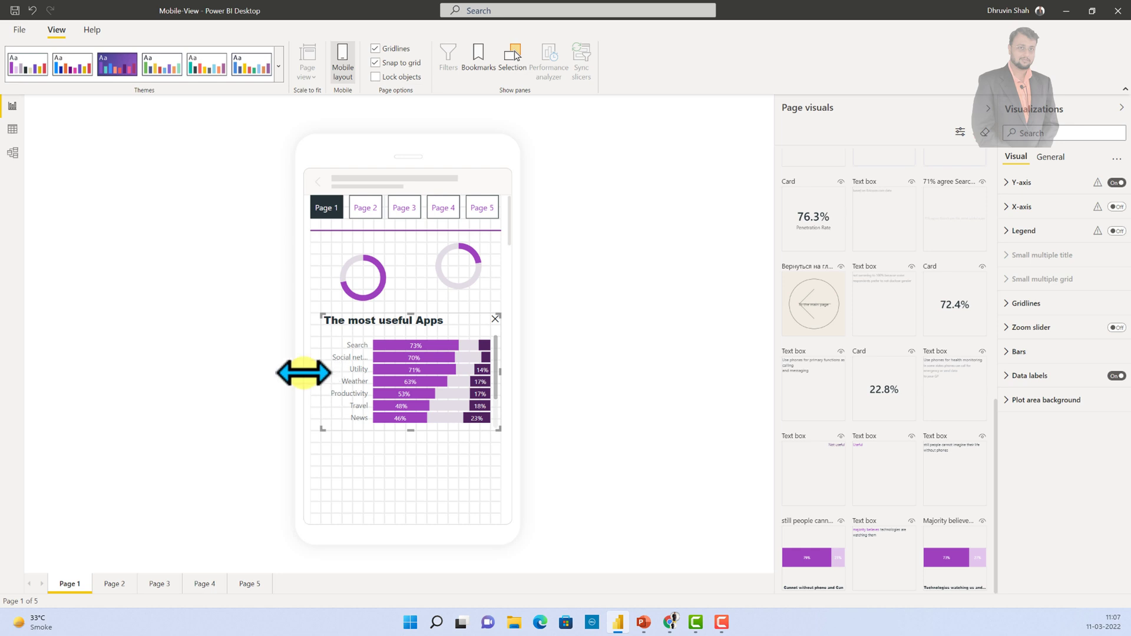
# Stretch the bar chart to the left edge and down to show all apps, and set its title to Heading 3.
pyautogui.moveTo(303, 372); pyautogui.dragTo(291, 372)
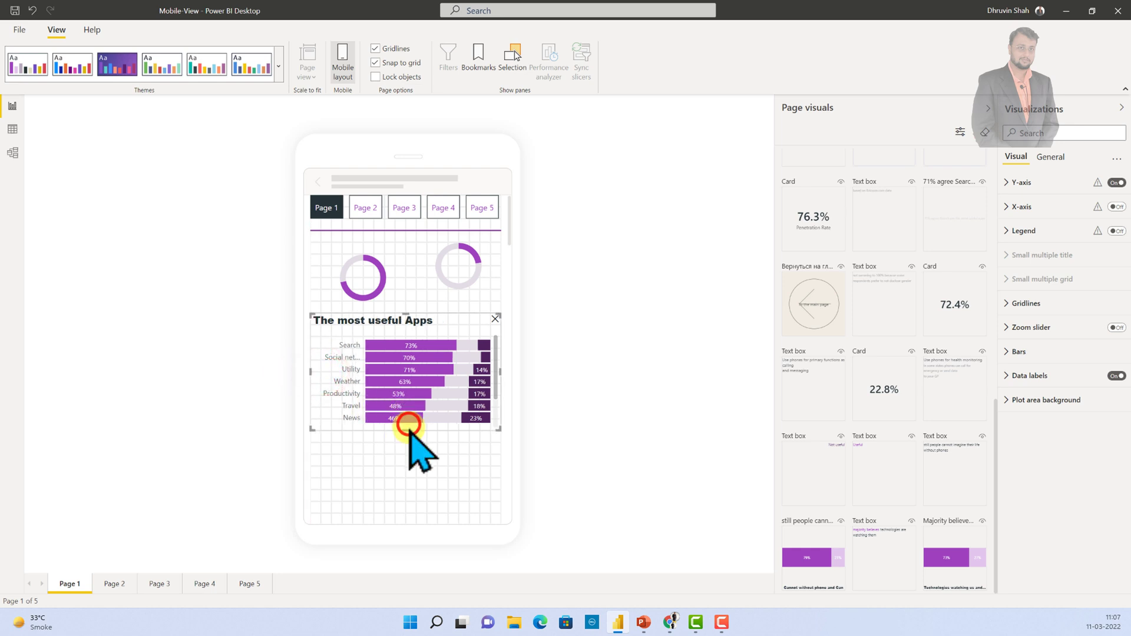
pyautogui.moveTo(409, 432); pyautogui.dragTo(411, 487)
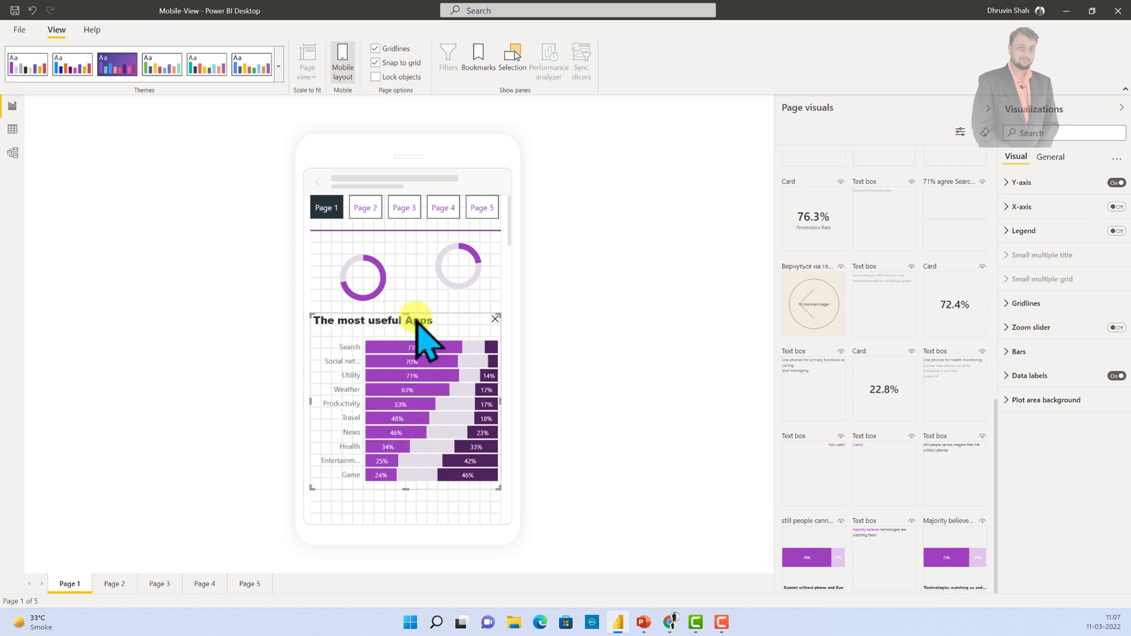
pyautogui.click(438, 323)
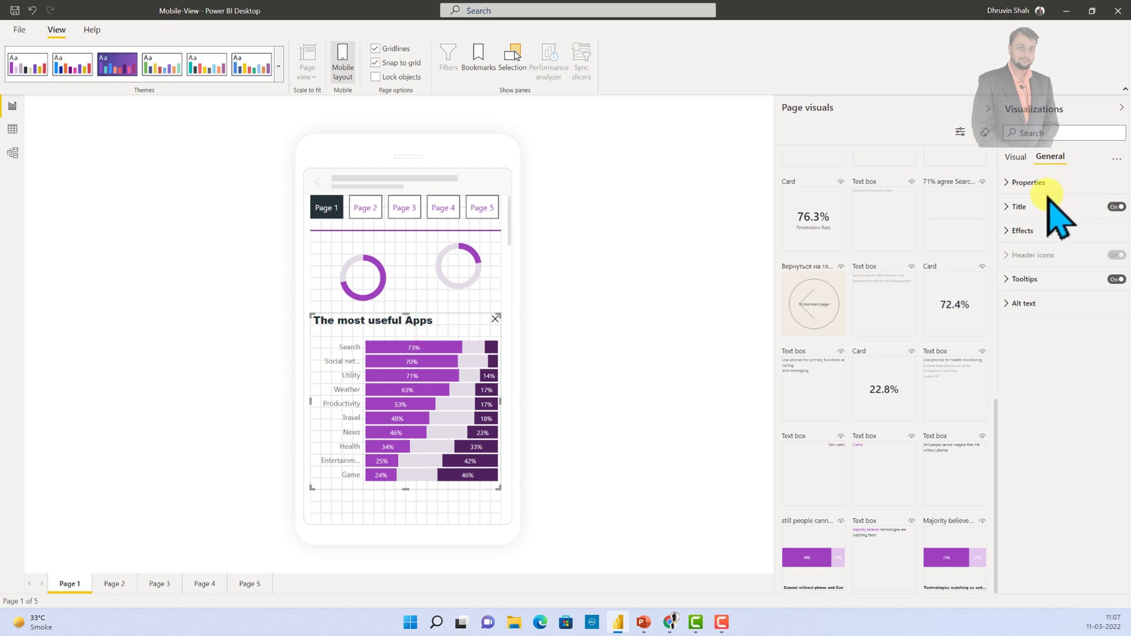
pyautogui.click(1022, 208)
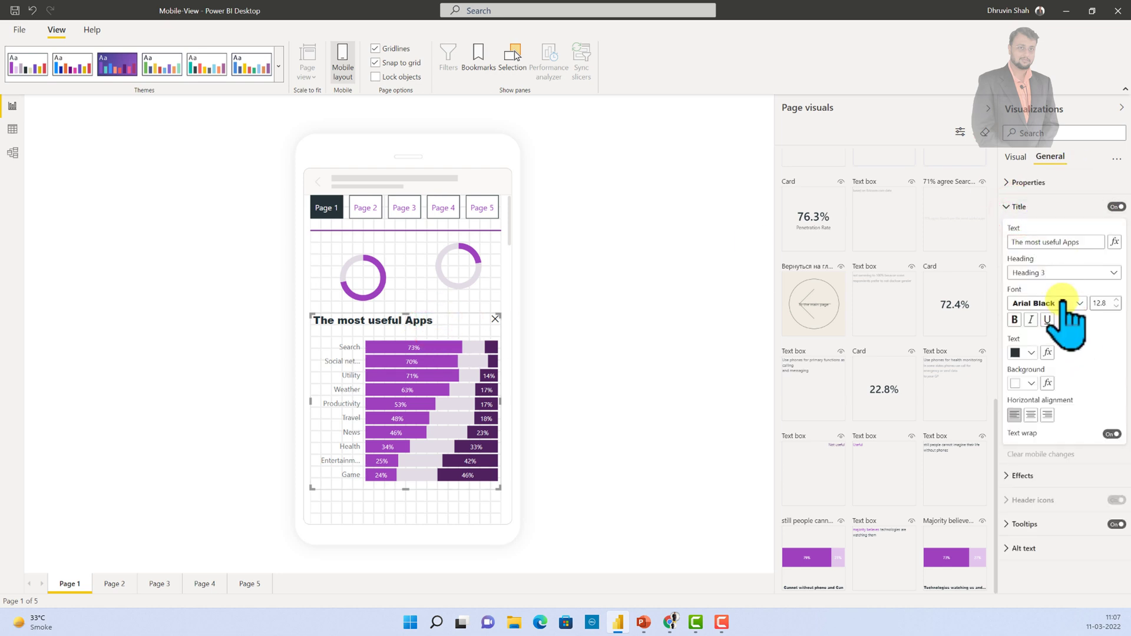
pyautogui.click(1118, 272)
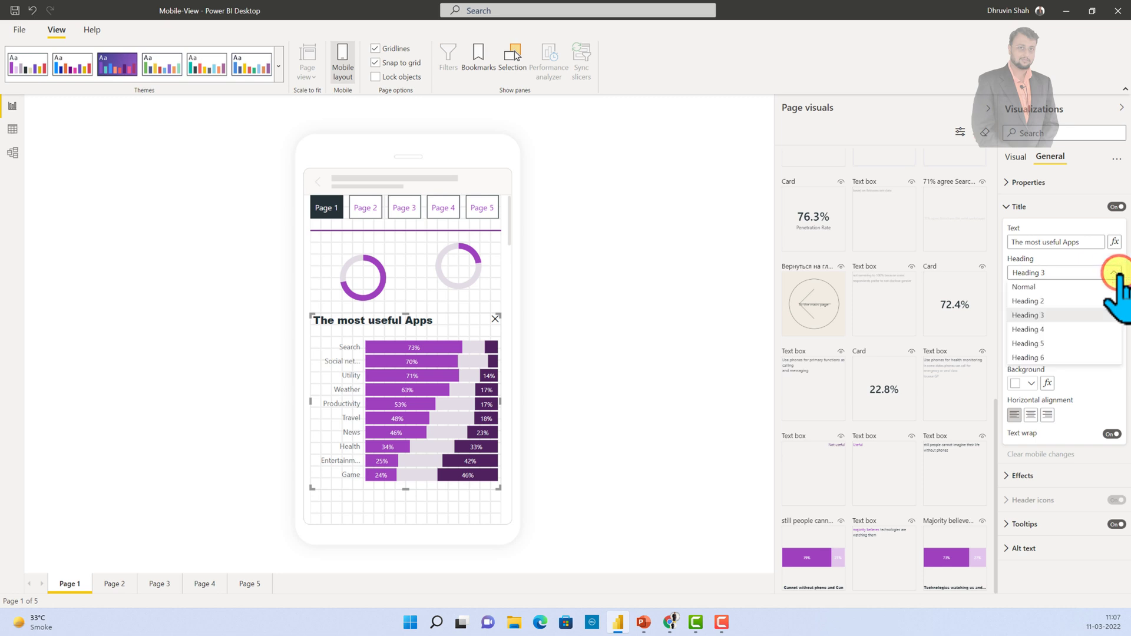
pyautogui.click(1069, 276)
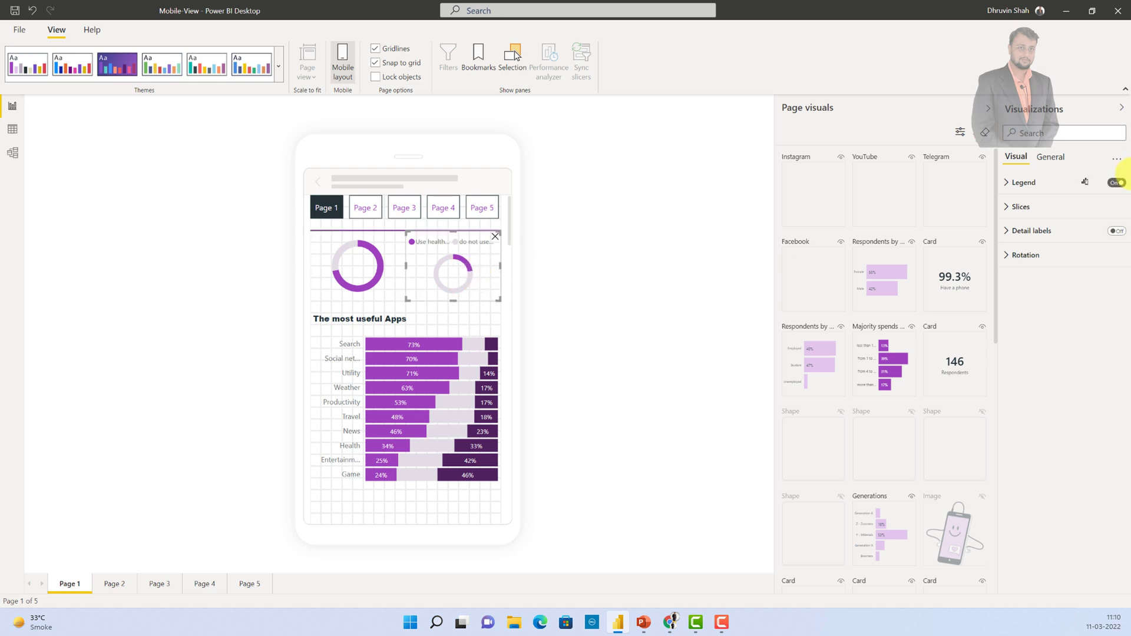
# Clear the right donut's mobile legend changes, restoring its desktop legend settings.
pyautogui.click(1009, 184)
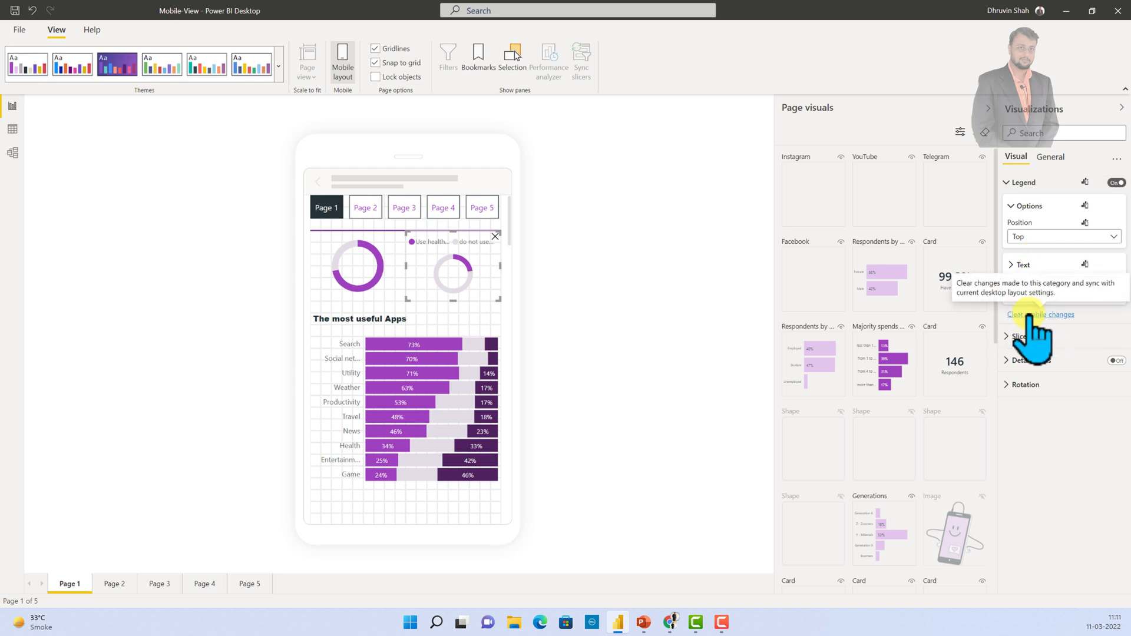
pyautogui.click(1028, 313)
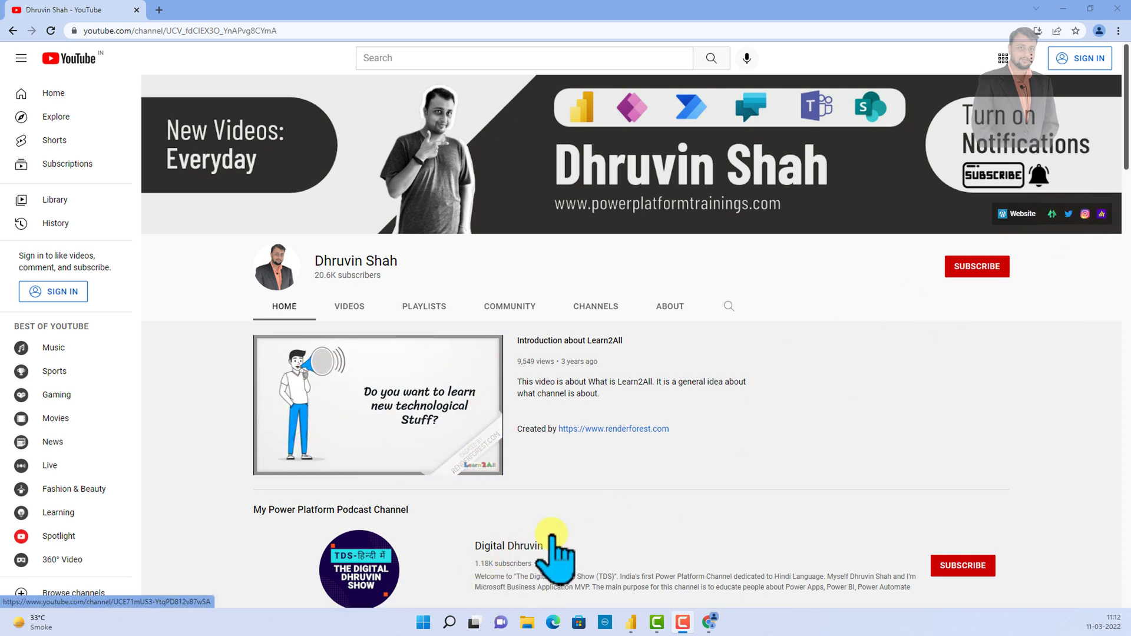
# Scroll the presenter's YouTube channel page down to show the Power Platform podcast channel.
pyautogui.scroll(-1, 550, 548)
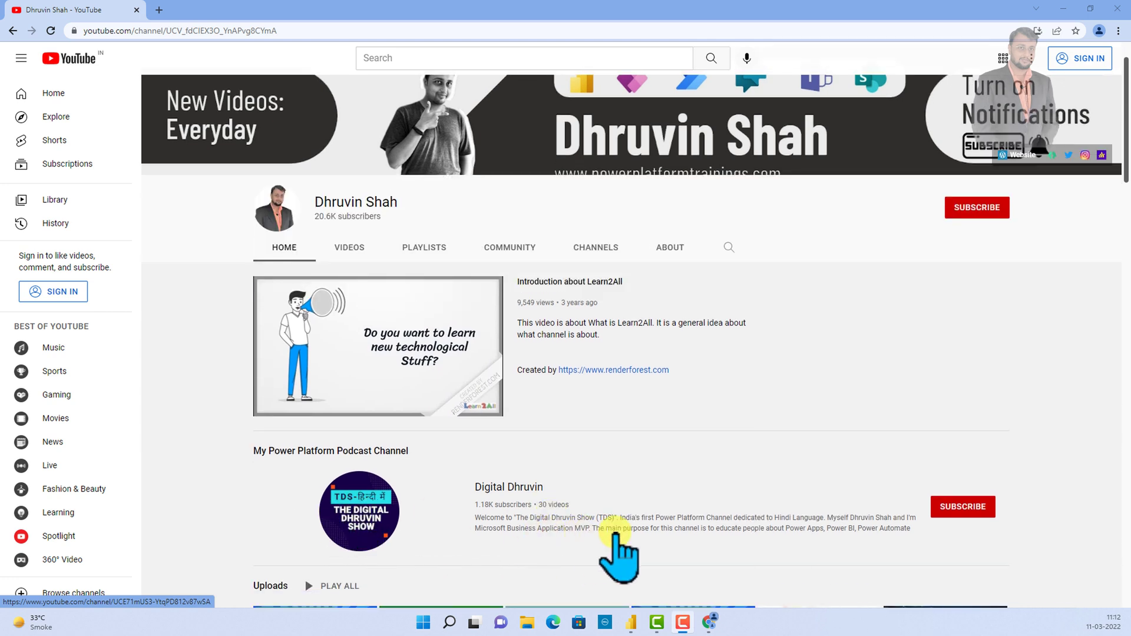